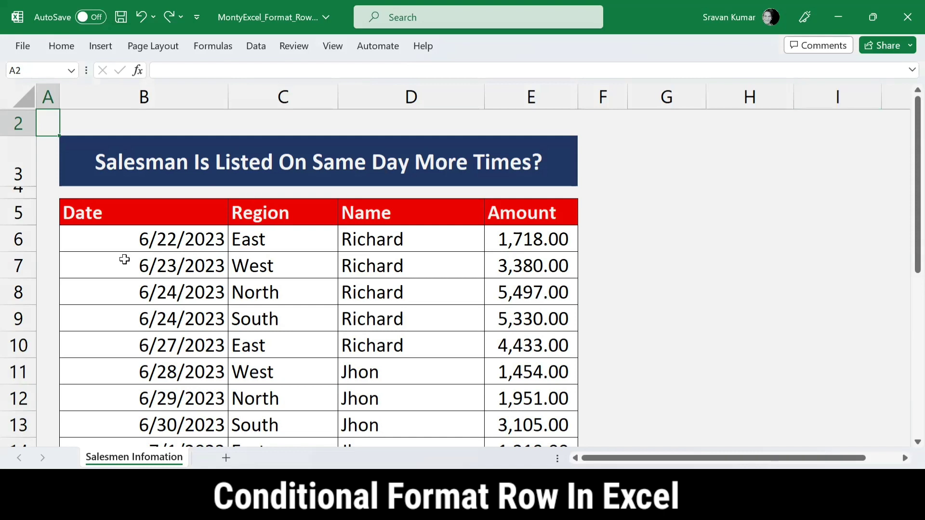
# Examine the Date, Region, Name and Amount columns and the rows where a salesman shares the same date.
pyautogui.click(155, 209)
pyautogui.click(294, 209)
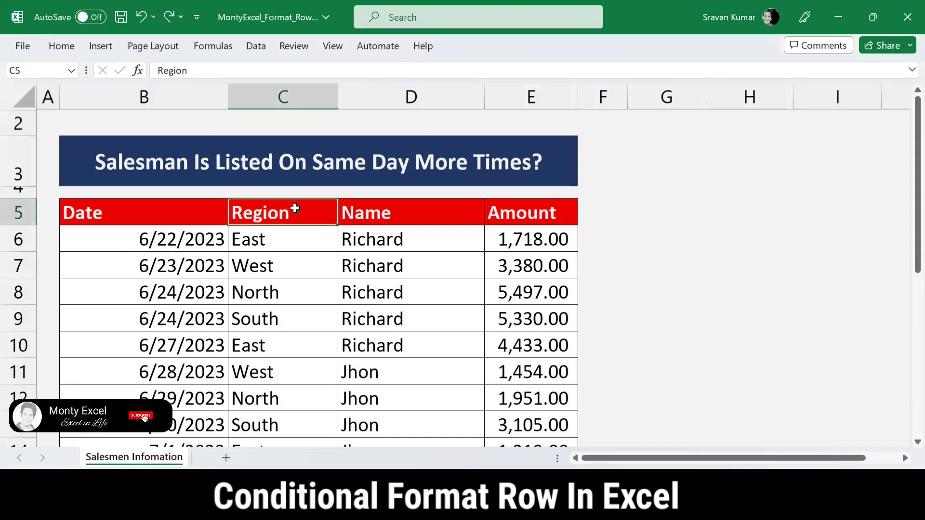
pyautogui.click(376, 205)
pyautogui.click(534, 201)
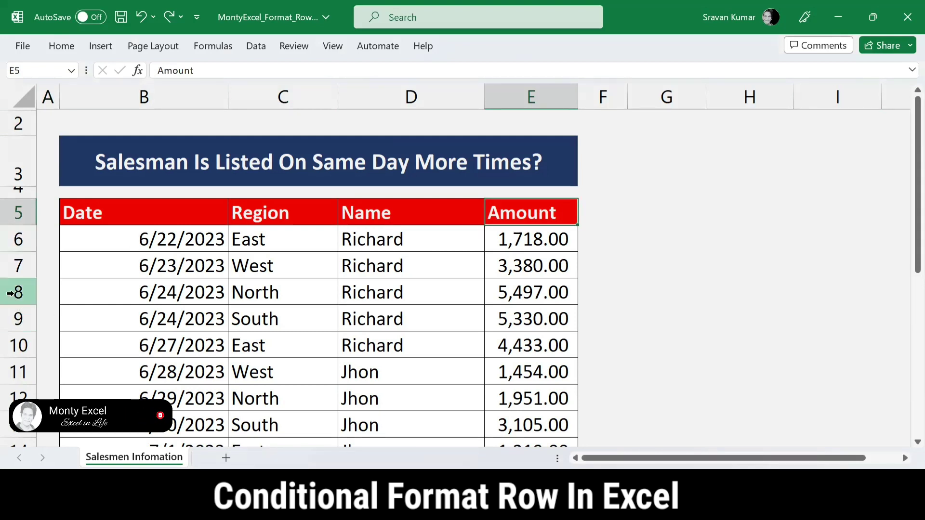
pyautogui.moveTo(10, 292); pyautogui.dragTo(16, 320)
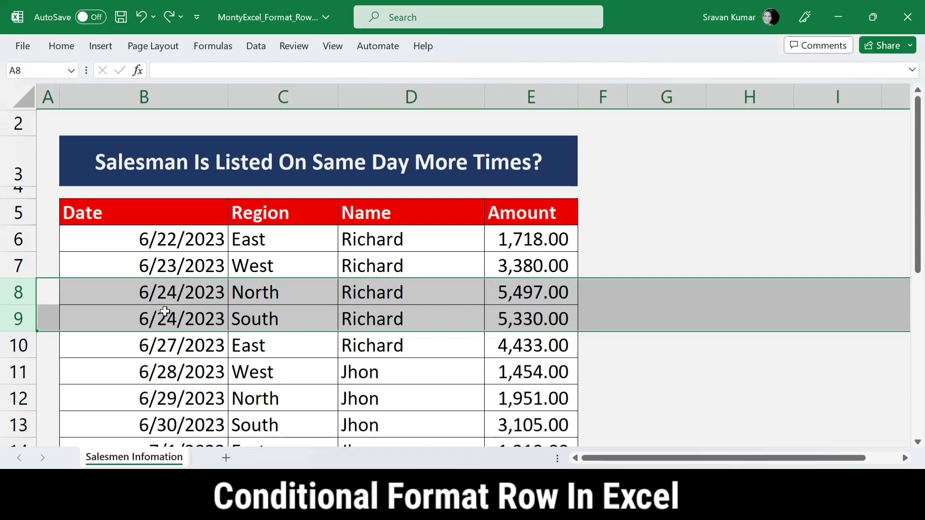
pyautogui.scroll(-2, 220, 328)
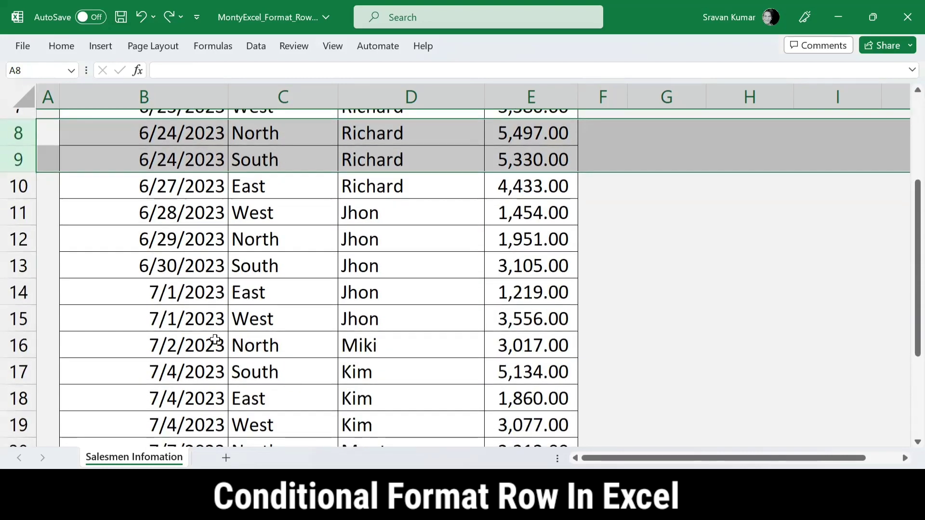
pyautogui.scroll(-1, 218, 322)
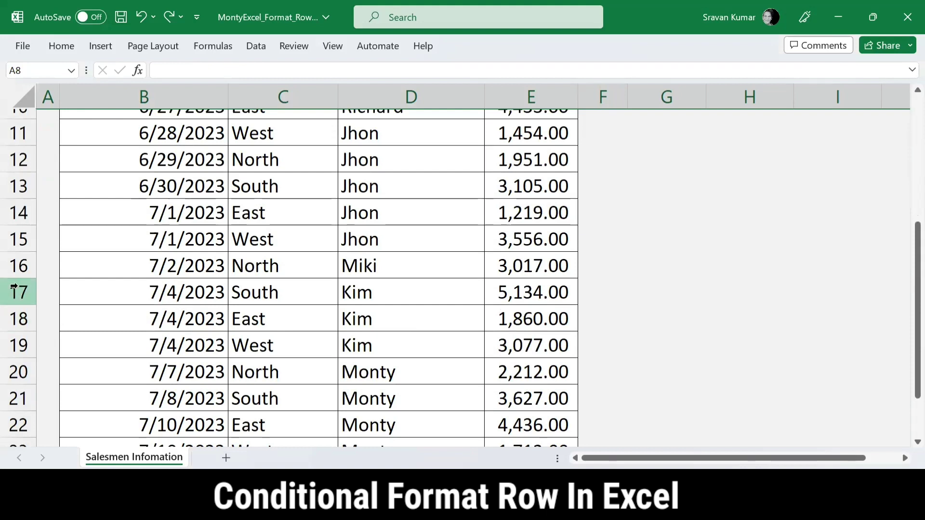
pyautogui.moveTo(14, 289); pyautogui.dragTo(23, 329)
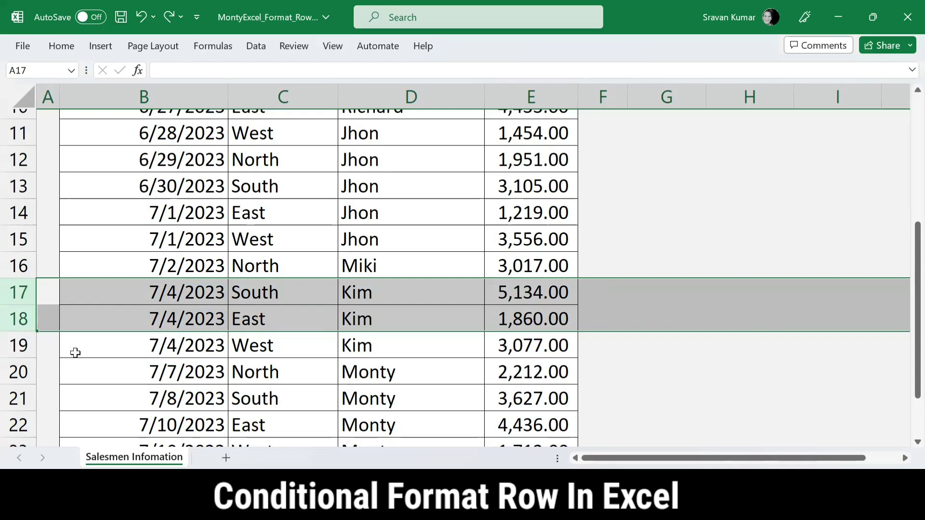
pyautogui.scroll(-1, 140, 364)
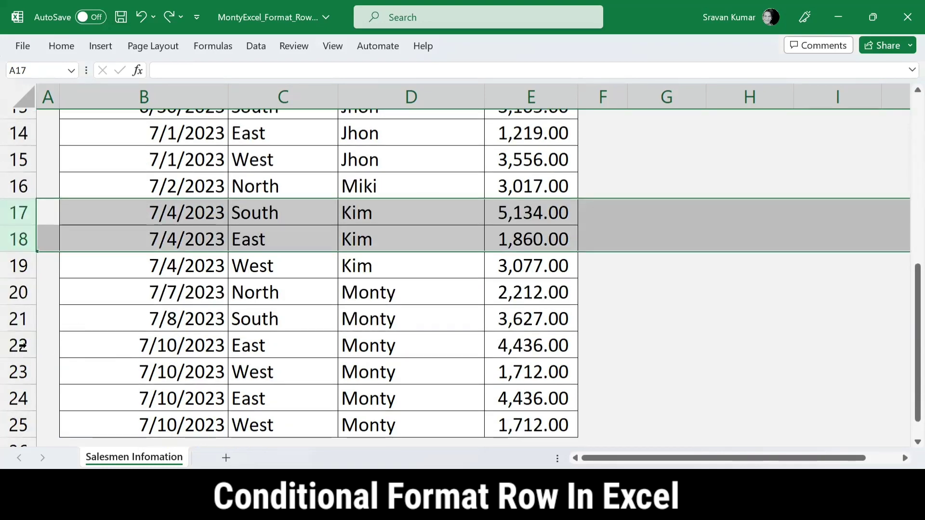
pyautogui.moveTo(22, 345); pyautogui.dragTo(55, 414)
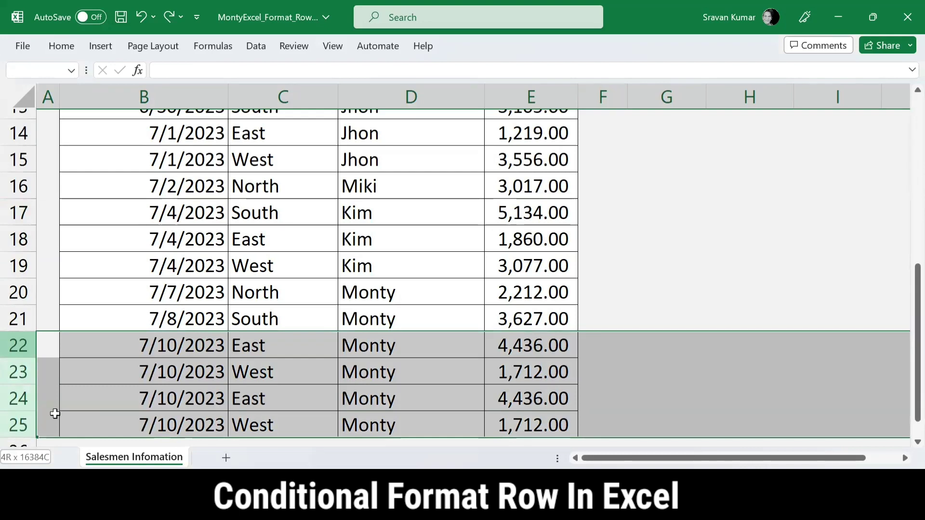
pyautogui.scroll(4, 325, 272)
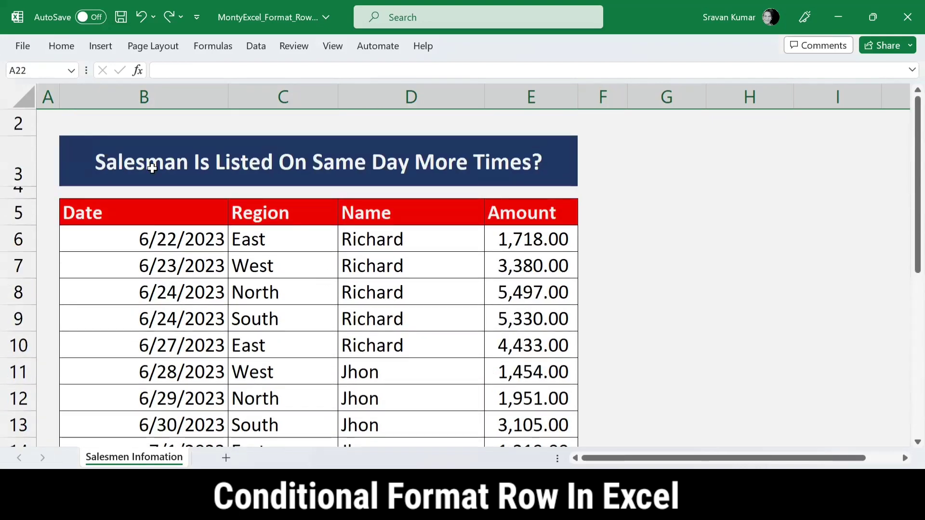
pyautogui.click(115, 119)
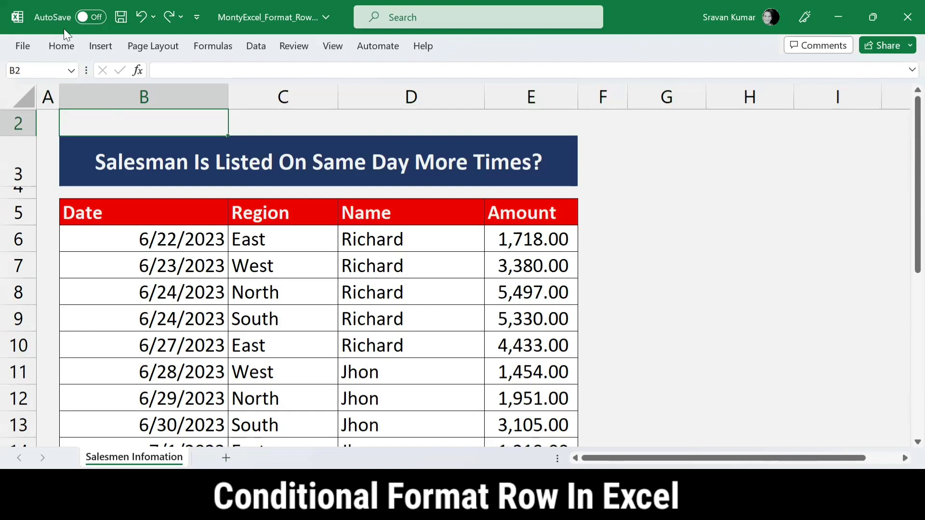
pyautogui.click(64, 43)
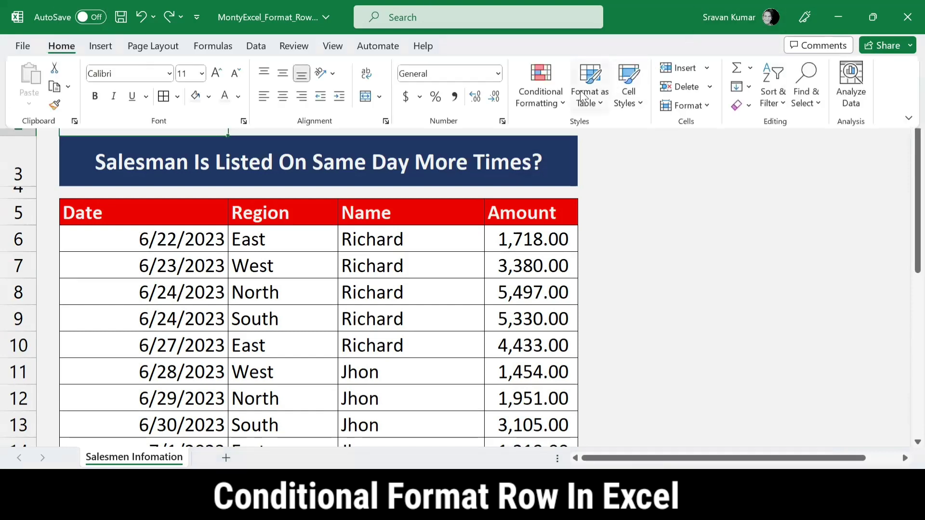
pyautogui.click(561, 101)
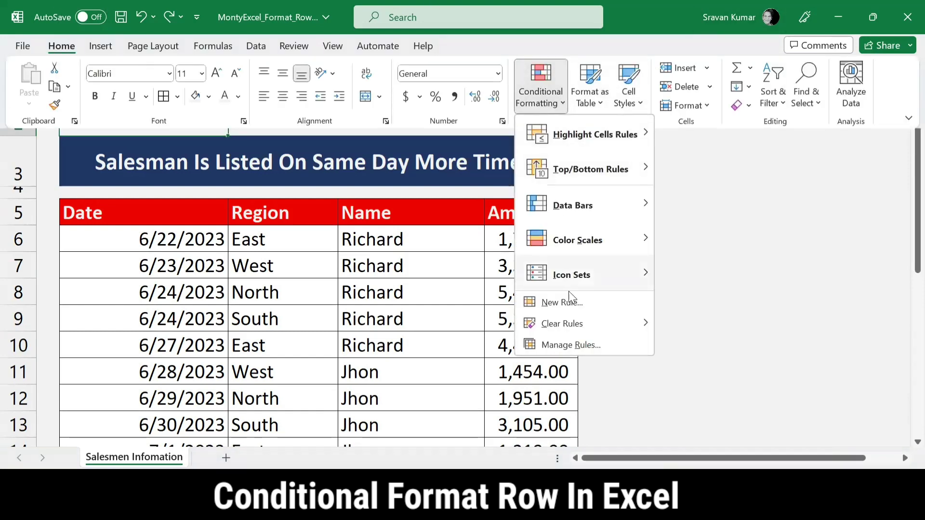
pyautogui.moveTo(527, 132)
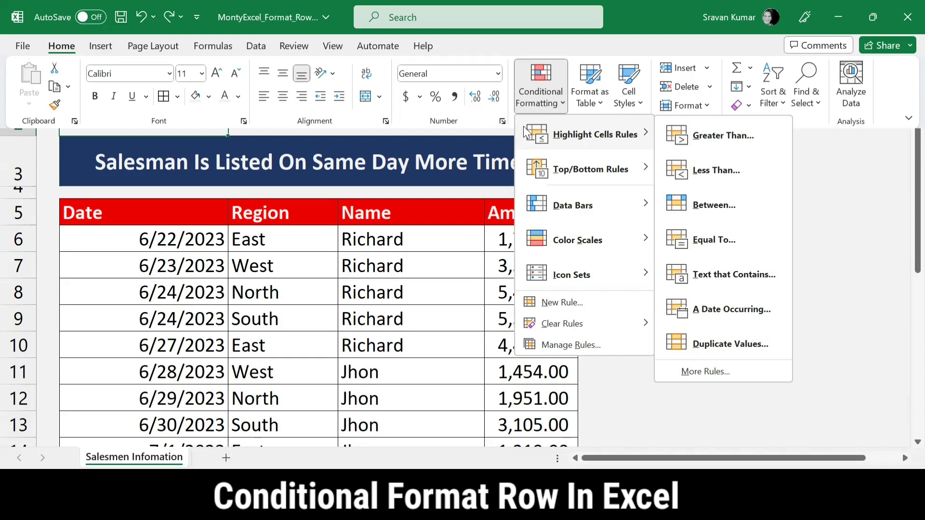
pyautogui.click(841, 188)
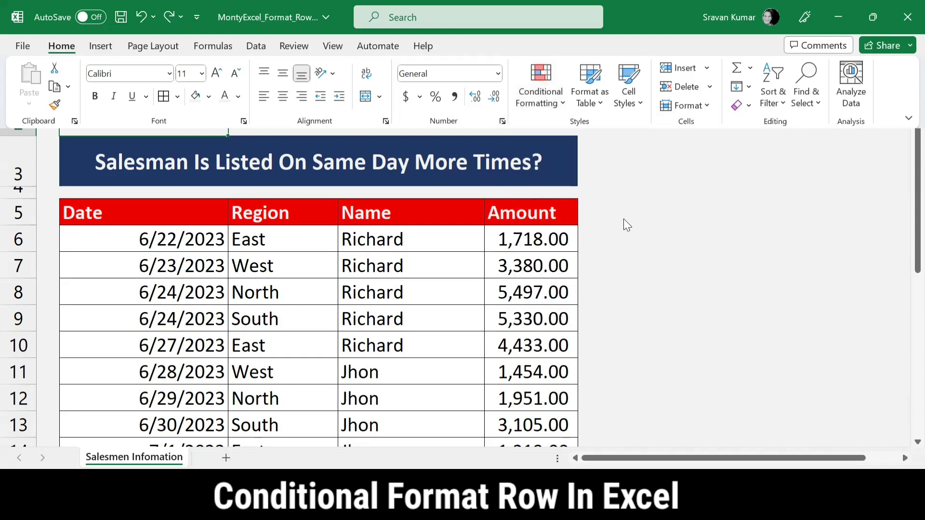
pyautogui.hotkey('ctrl', 'F1')
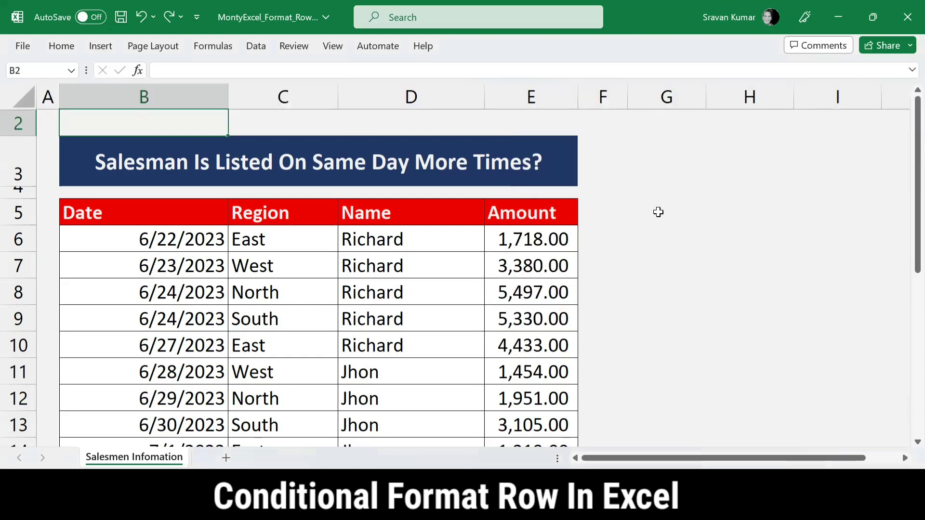
# Start a COUNTIFS formula in cell G6 with the absolute date range $B$6:$B$25 as the first criteria range.
pyautogui.click(658, 212)
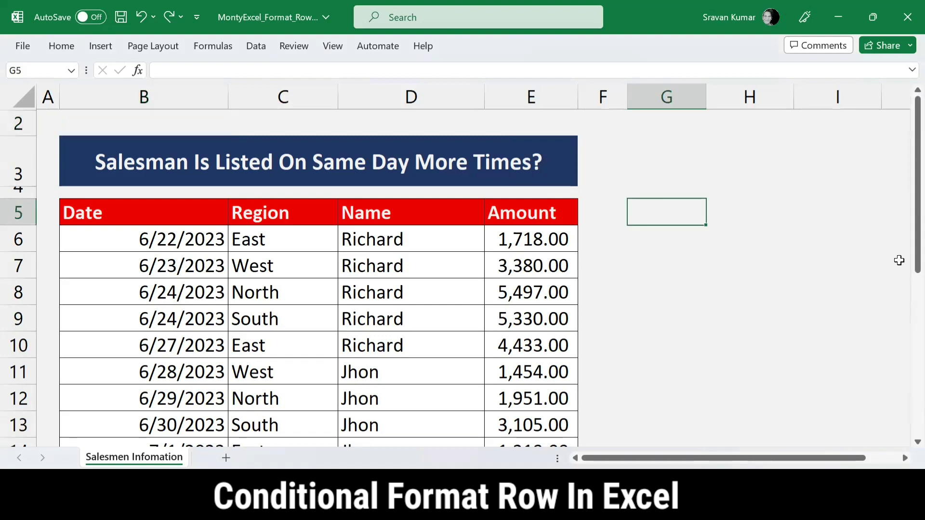
pyautogui.press('Down')
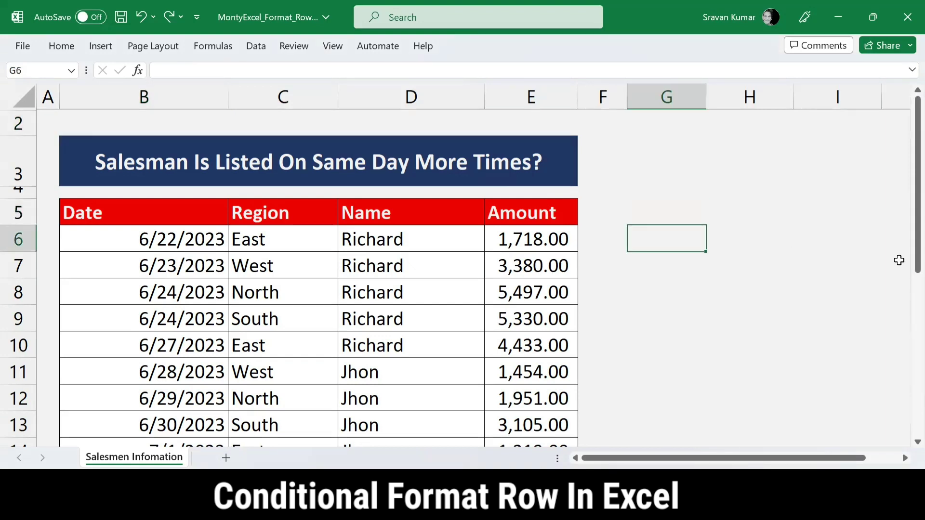
pyautogui.write('=')
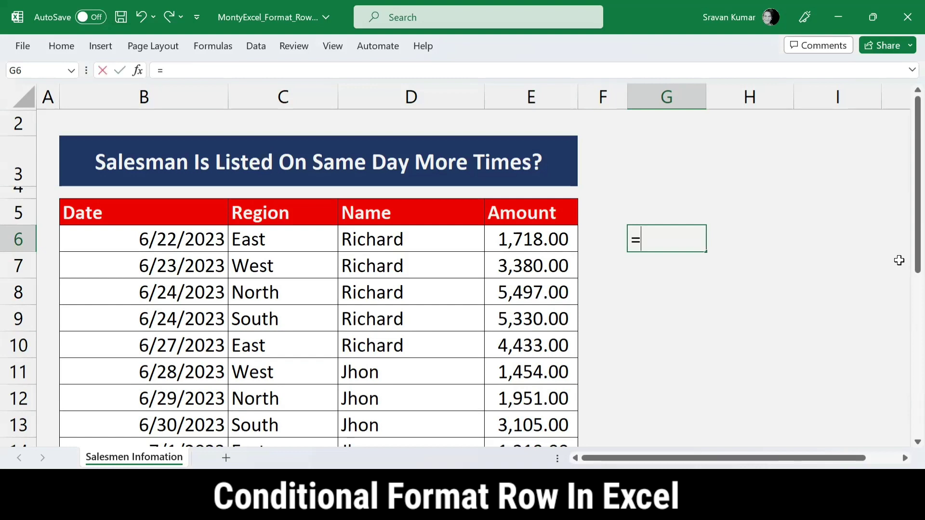
pyautogui.write('countif')
pyautogui.press('Down')
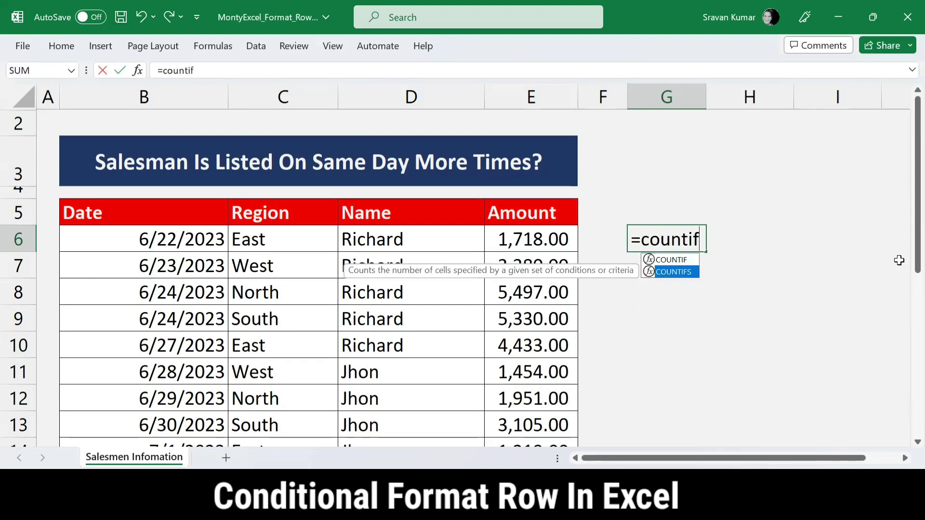
pyautogui.press('Tab')
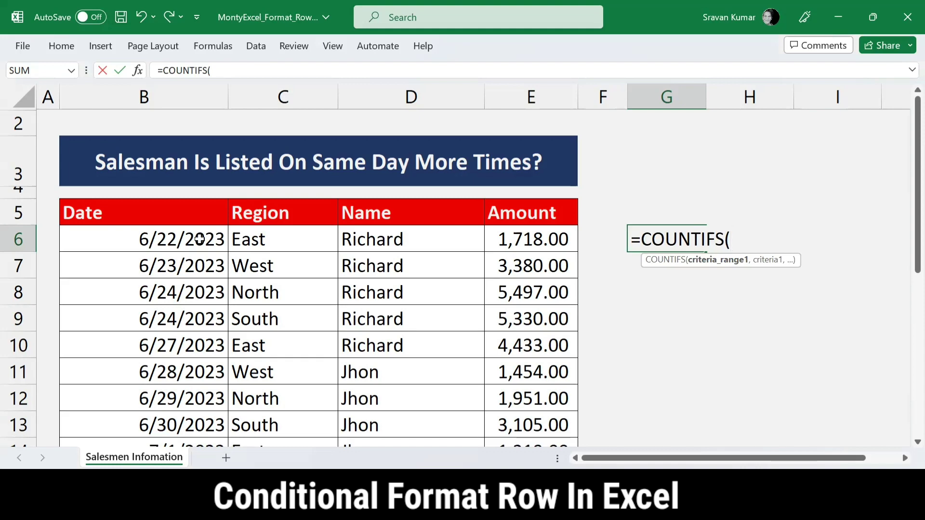
pyautogui.click(198, 238)
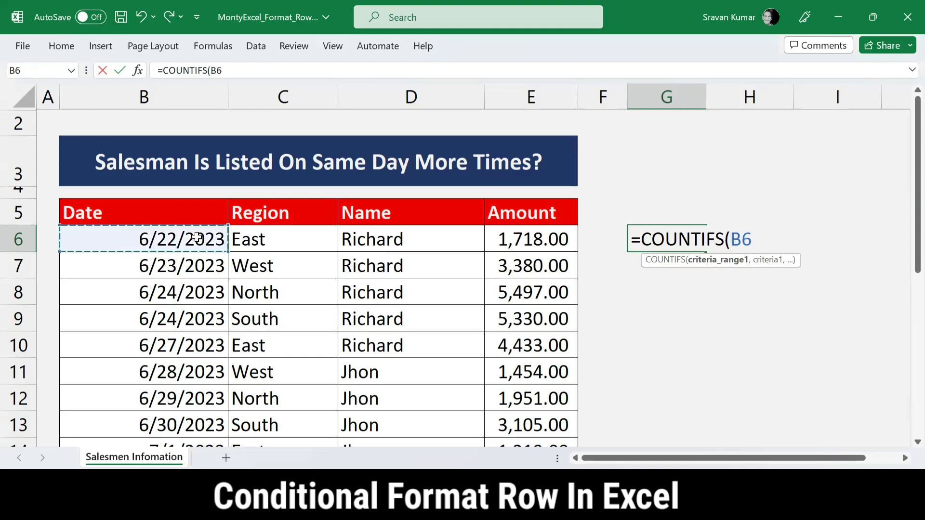
pyautogui.hotkey('ctrl', 'shift', 'Down')
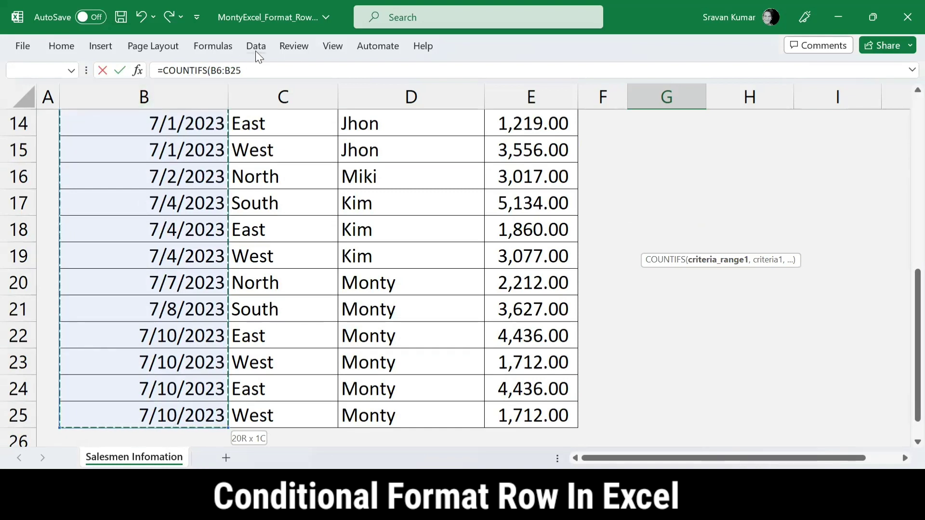
pyautogui.press('F4')
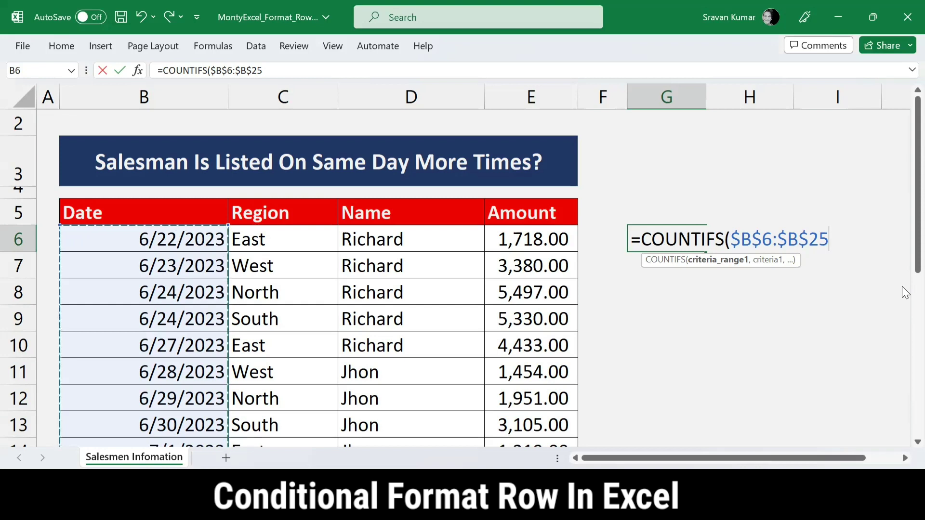
# Add the first date cell as the first criterion with only its column locked, $B6.
pyautogui.write(',')
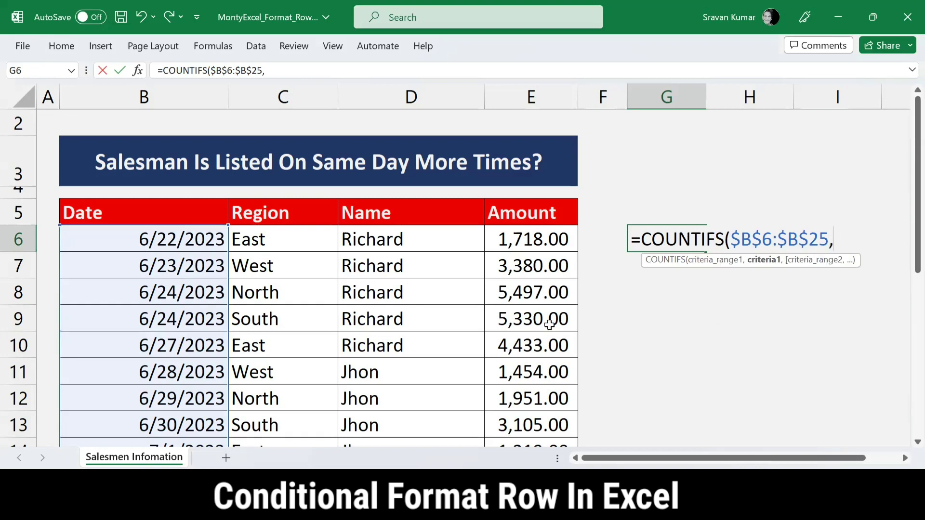
pyautogui.click(171, 239)
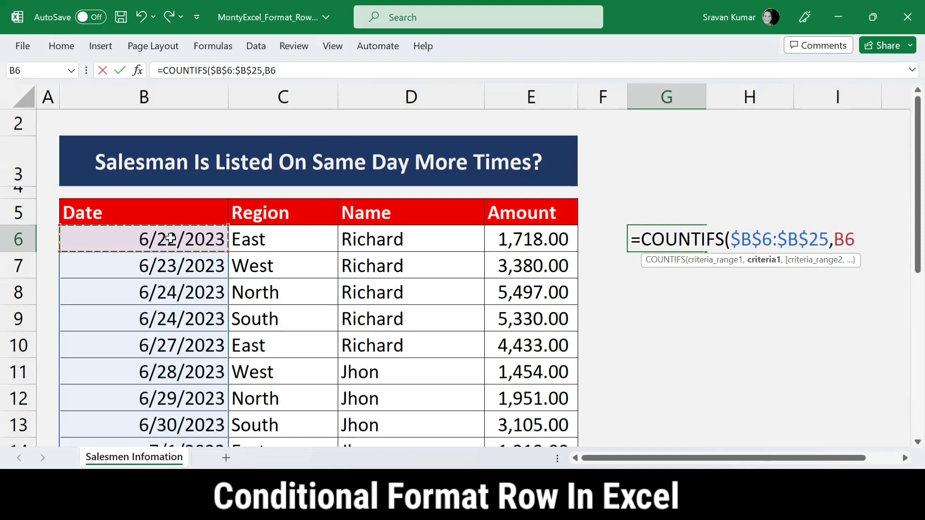
pyautogui.press('F4')
pyautogui.press('F4')
pyautogui.press('F4')
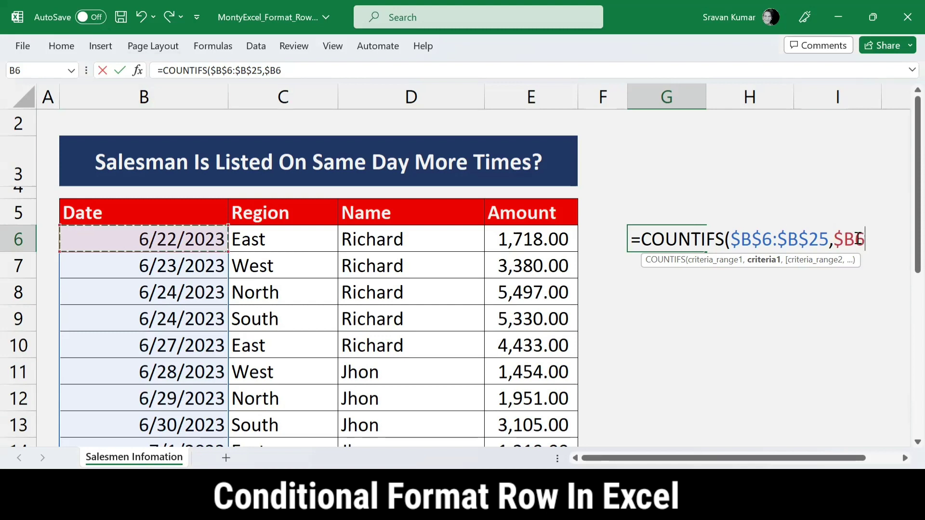
pyautogui.click(874, 239)
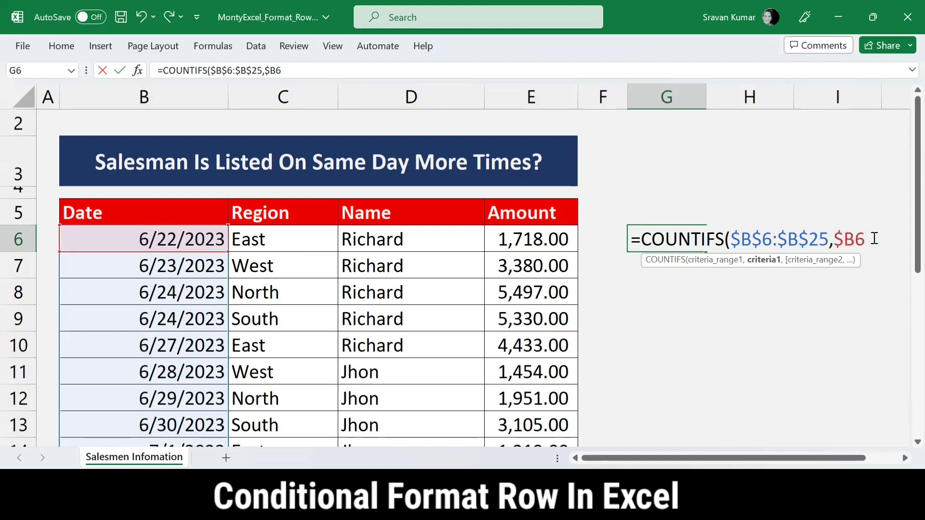
# Add the Name column data as the second criteria range, locked as $D$6:$D$25.
pyautogui.write(',')
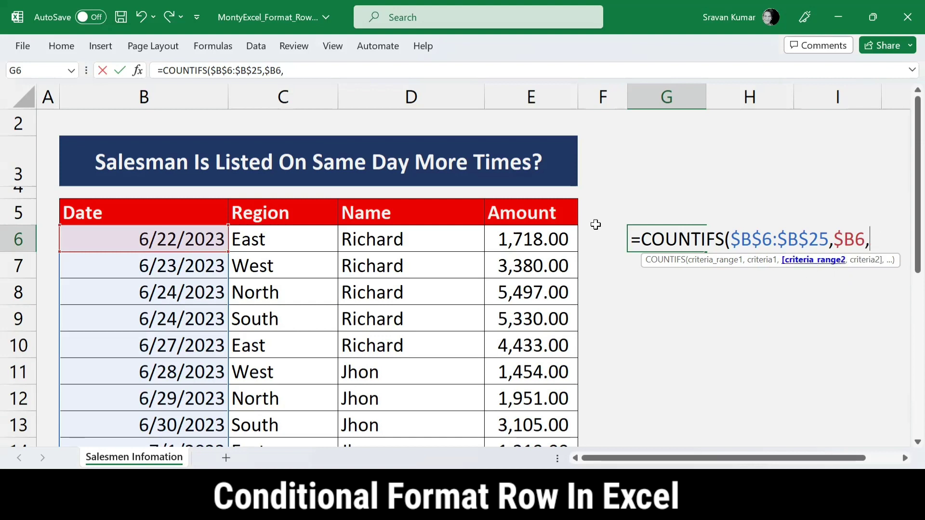
pyautogui.click(403, 236)
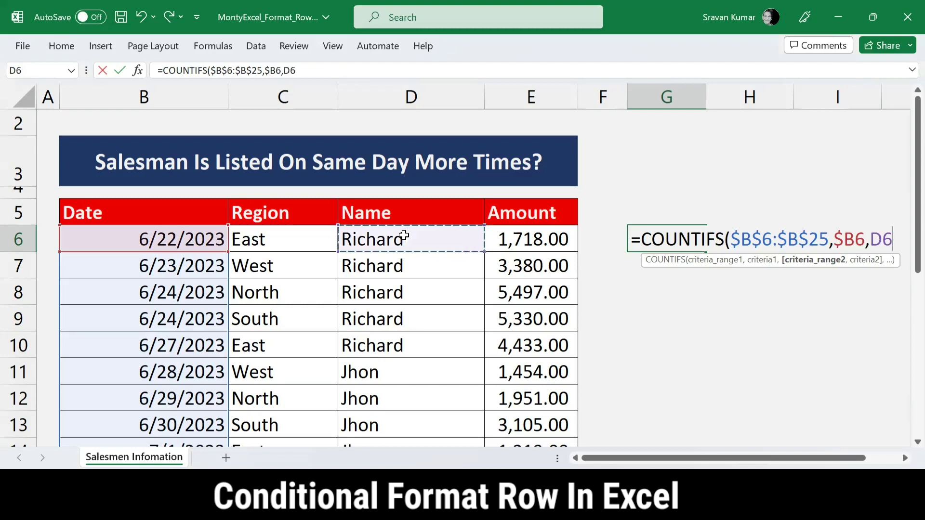
pyautogui.hotkey('ctrl', 'shift', 'Down')
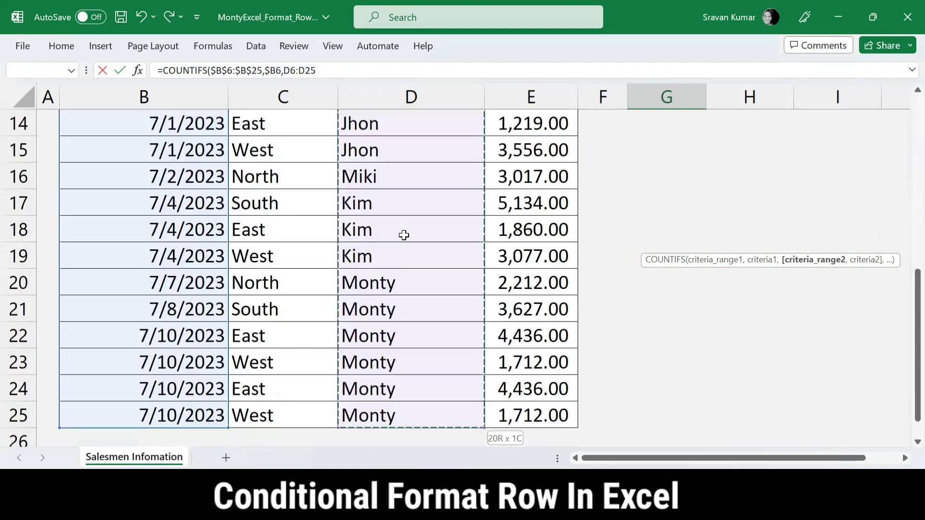
pyautogui.click(298, 70)
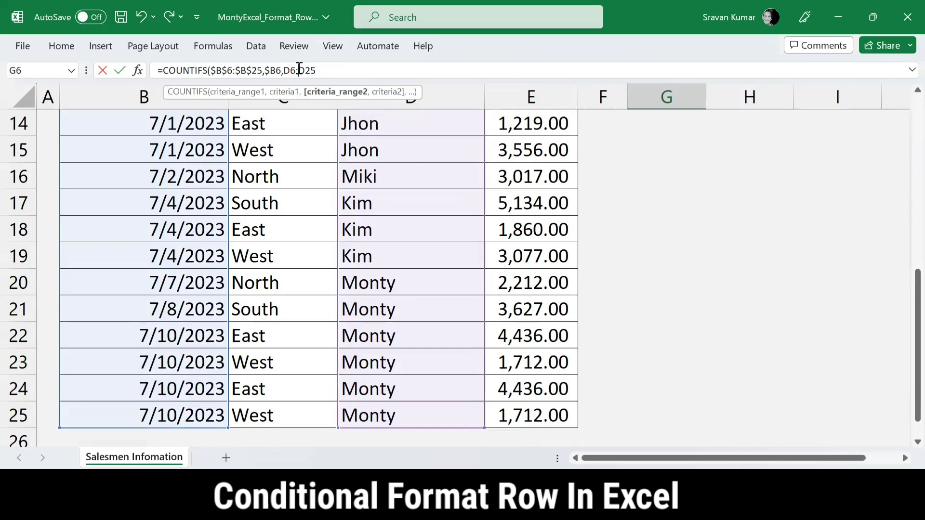
pyautogui.press('F4')
pyautogui.click(289, 70)
pyautogui.press('F4')
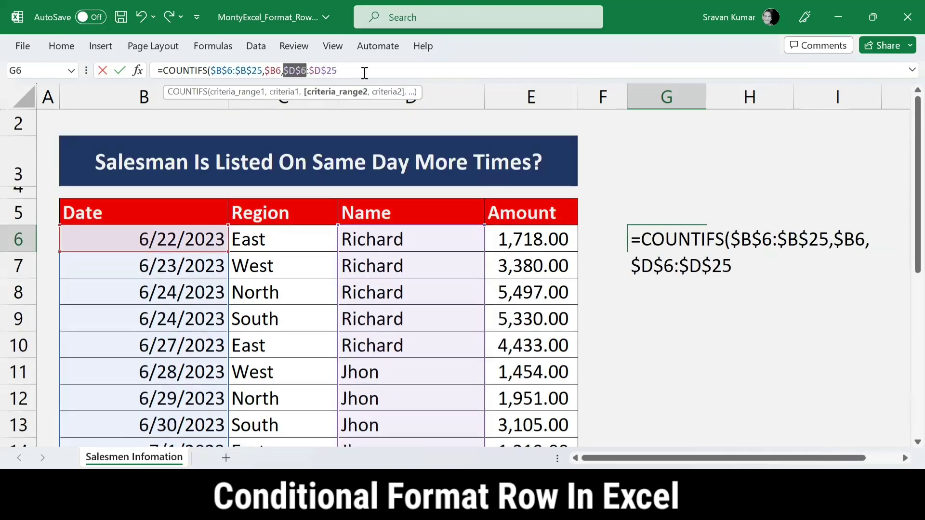
# Add the first name cell as the second criterion with only its column locked, $D6, and complete the COUNTIFS formula in G6.
pyautogui.click(742, 268)
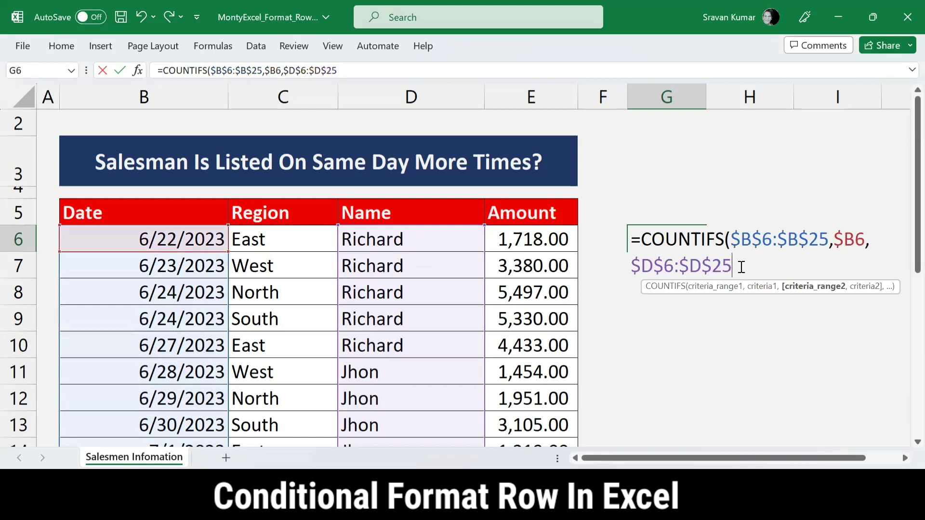
pyautogui.write(',')
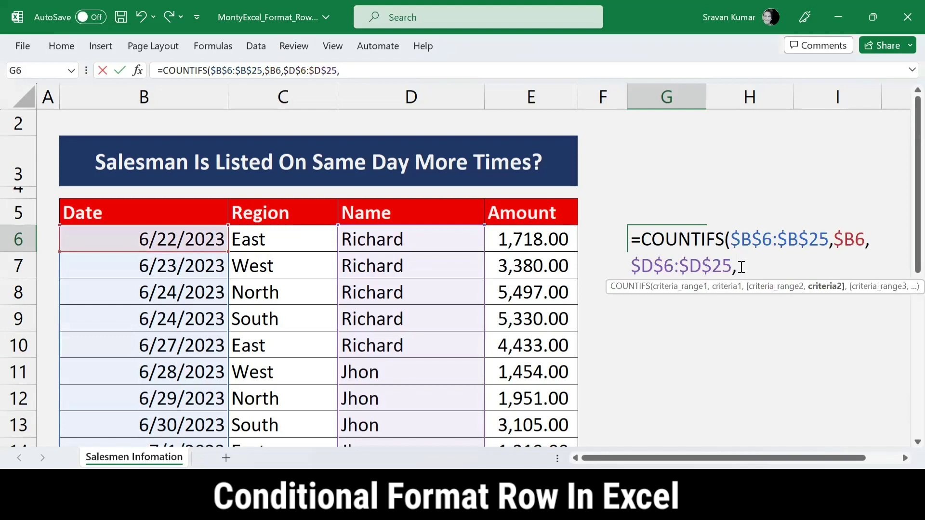
pyautogui.click(421, 242)
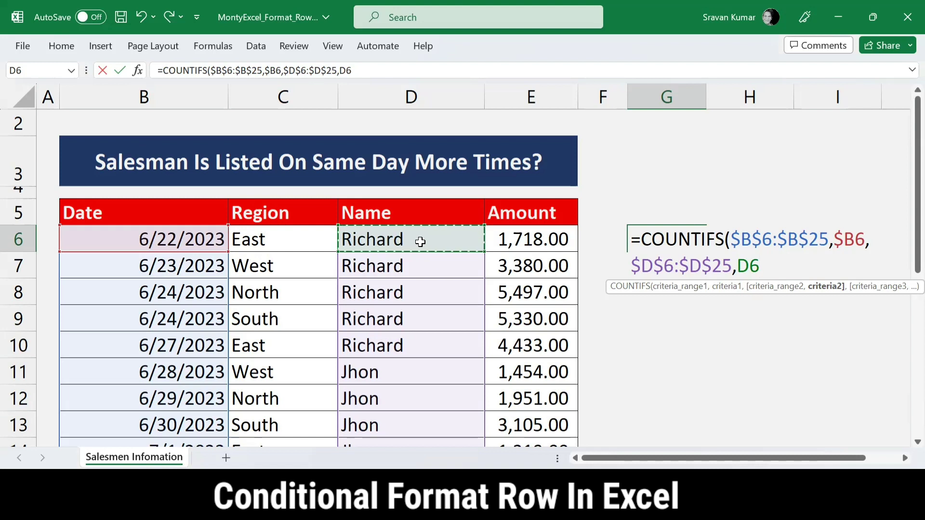
pyautogui.press('F4')
pyautogui.press('F4')
pyautogui.press('F4')
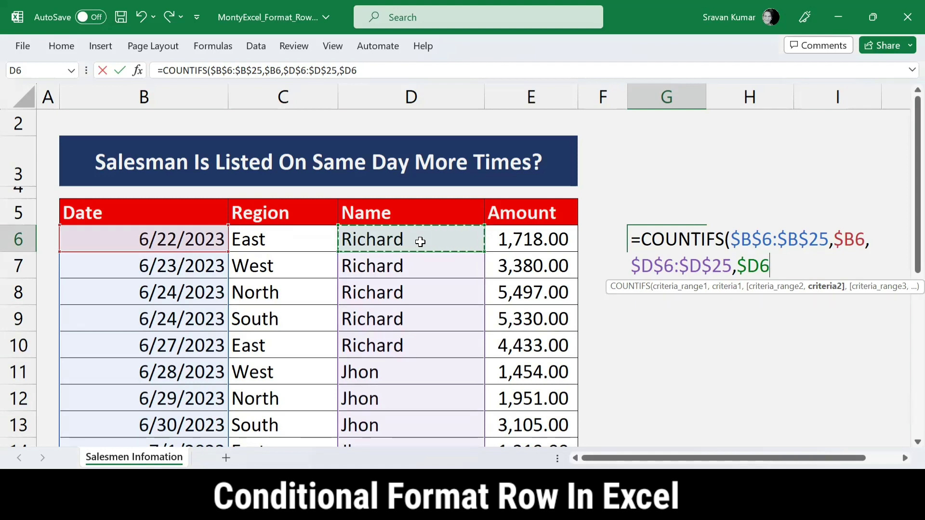
pyautogui.write(')')
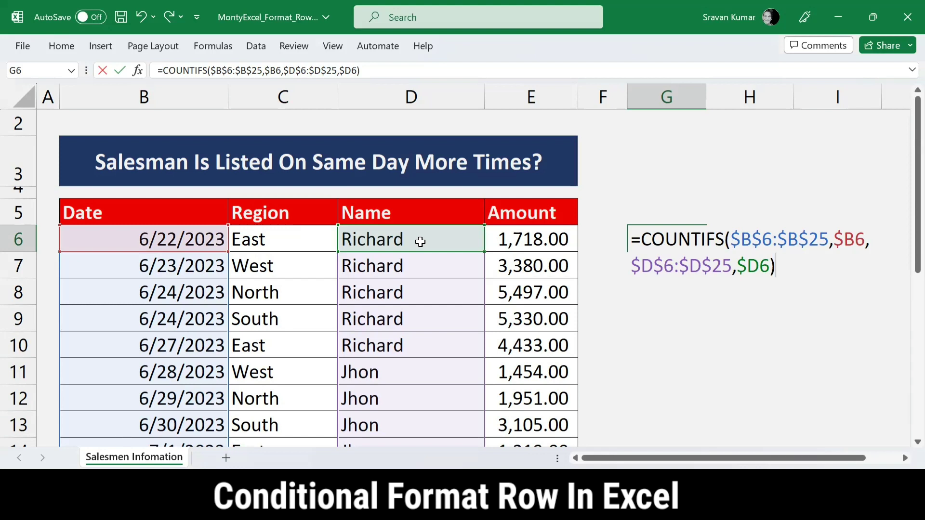
pyautogui.press('Return')
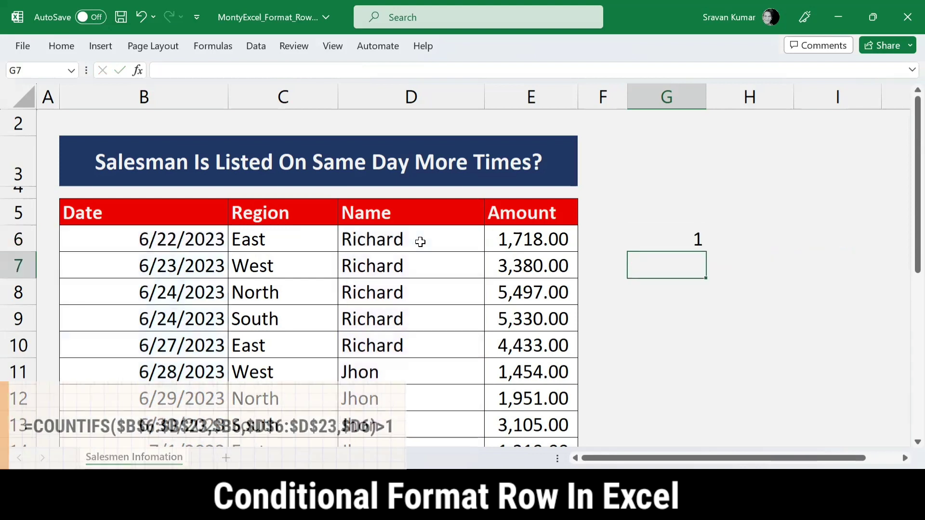
# Copy the COUNTIFS formula from G6 to H6 and inspect the cell references in the copy.
pyautogui.press('Up')
pyautogui.hotkey('ctrl', 'c')
pyautogui.press('Right')
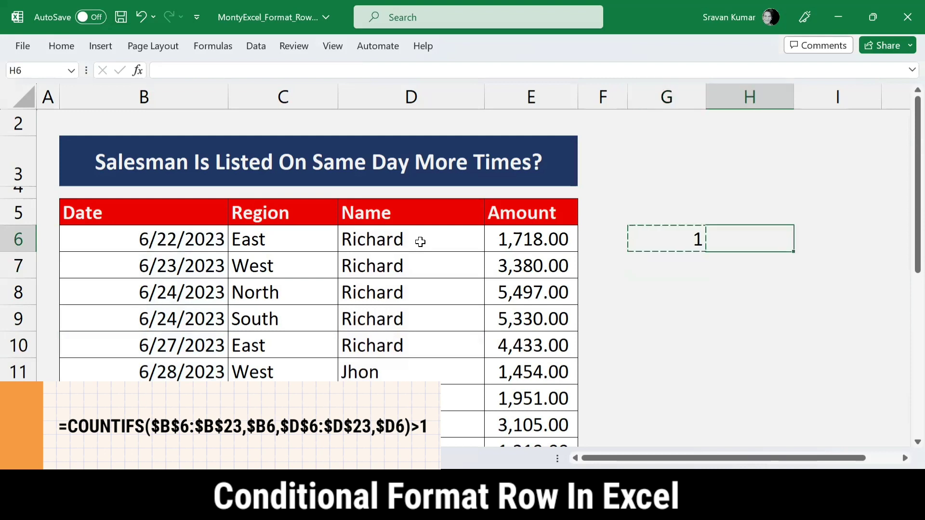
pyautogui.hotkey('ctrl', 'v')
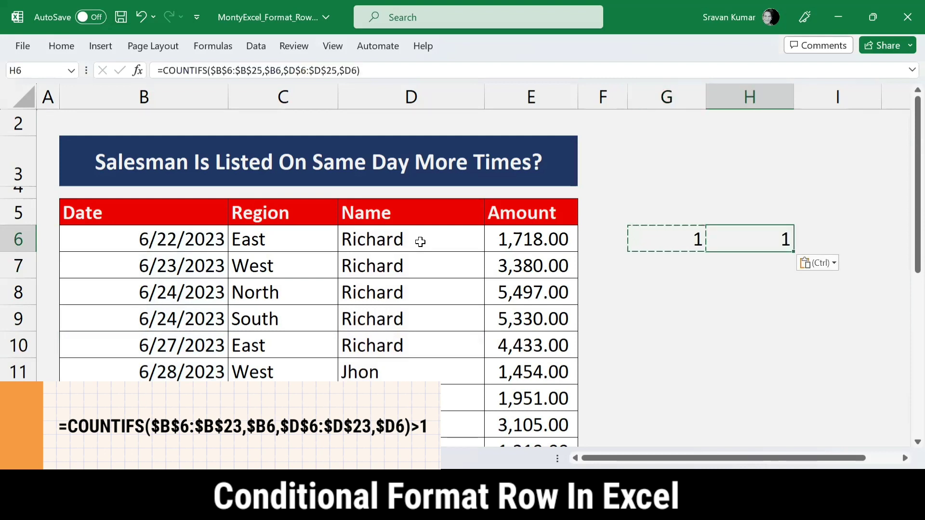
pyautogui.press('F2')
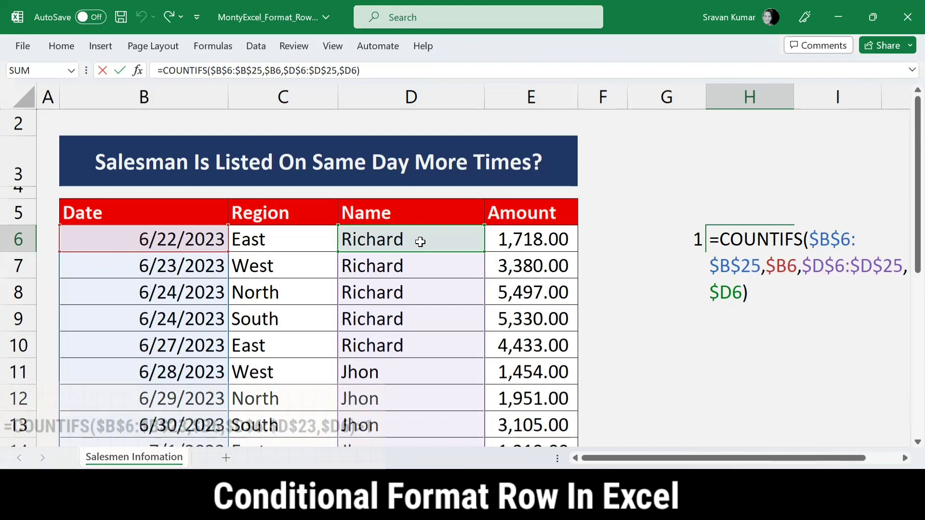
pyautogui.press('Escape')
pyautogui.press('Left')
pyautogui.press('Right')
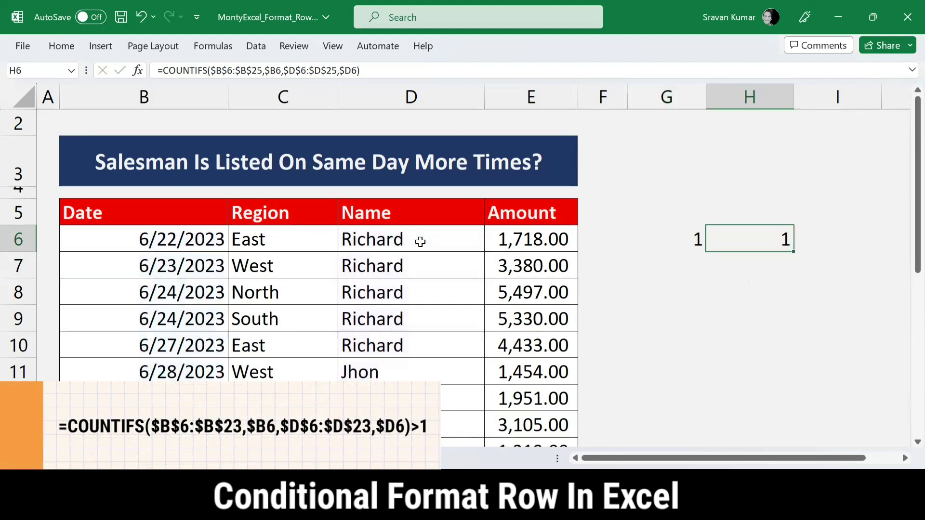
# Copy the formula onward to I6 and J6 so row 6 has one test cell for each column from Date to Amount.
pyautogui.hotkey('ctrl', 'c')
pyautogui.press('Right')
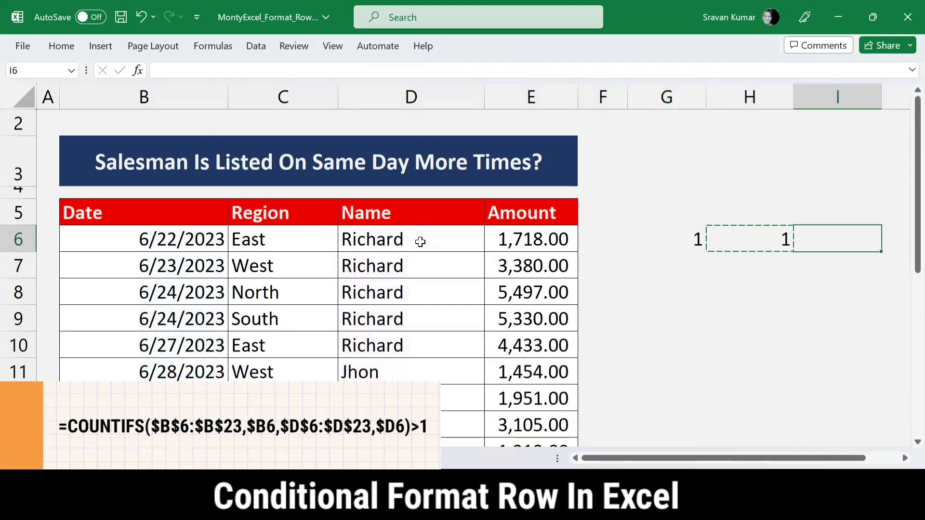
pyautogui.hotkey('ctrl', 'v')
pyautogui.press('Right')
pyautogui.press('Left')
pyautogui.press('Left')
pyautogui.press('Left')
pyautogui.press('Left')
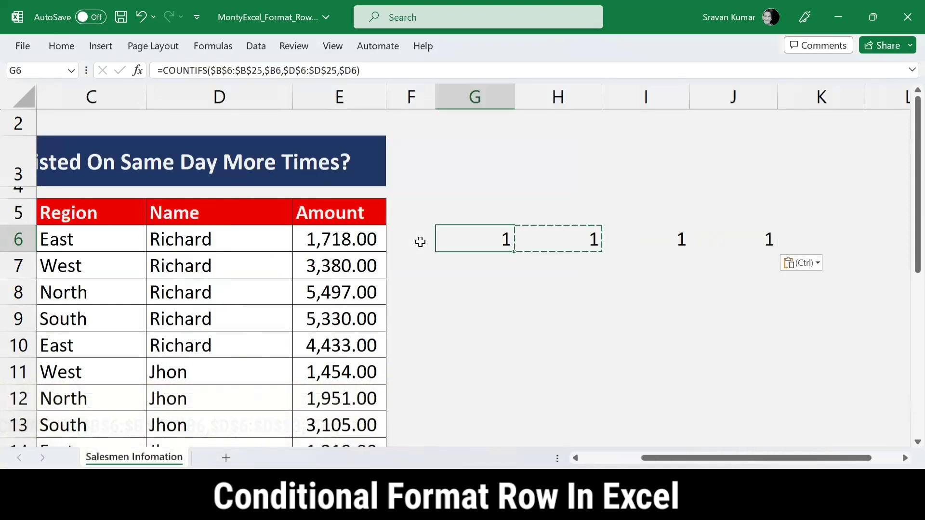
pyautogui.hotkey('ctrl', 'Home')
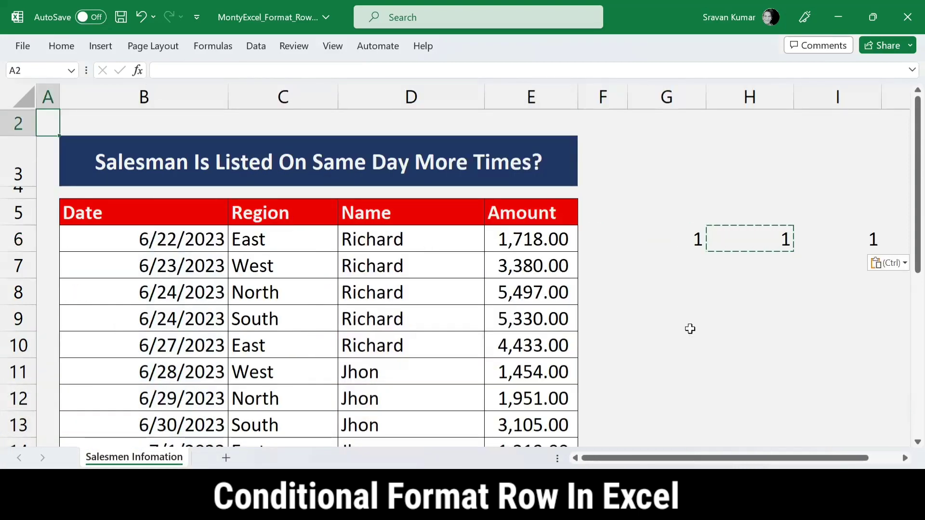
pyautogui.click(202, 213)
pyautogui.moveTo(311, 212)
pyautogui.mouseDown()
pyautogui.moveTo(466, 204)
pyautogui.moveTo(529, 213)
pyautogui.mouseUp()
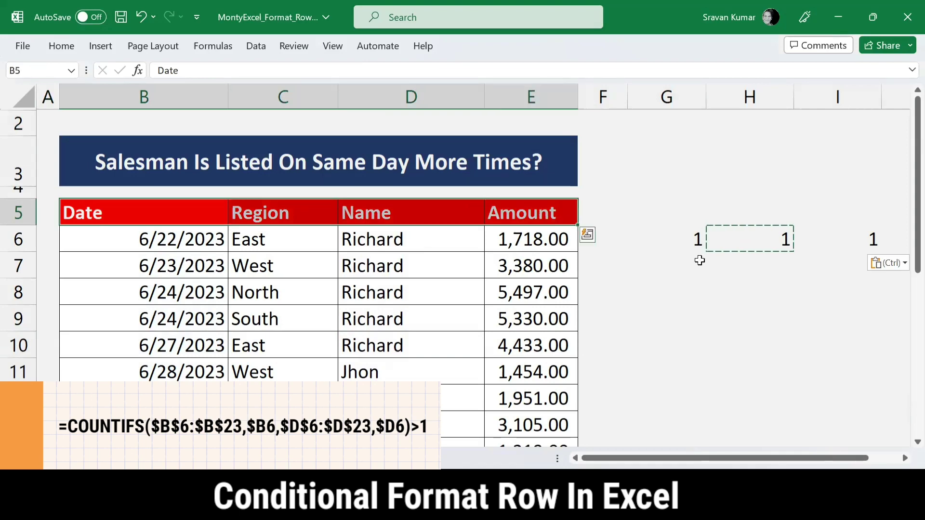
# Copy the formulas in G6:J6 down to row 25, filling the test range G6:J25.
pyautogui.moveTo(696, 246)
pyautogui.mouseDown()
pyautogui.moveTo(872, 236)
pyautogui.moveTo(691, 237)
pyautogui.mouseUp()
pyautogui.hotkey('ctrl', 'c')
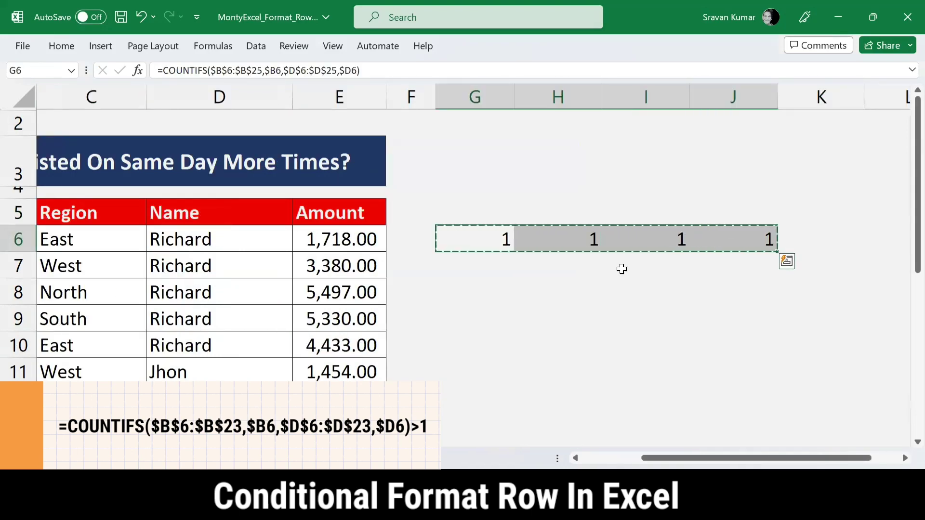
pyautogui.hotkey('shift', 'Down')
pyautogui.hotkey('shift', 'Down')
pyautogui.hotkey('shift', 'Down')
pyautogui.hotkey('shift', 'Down')
pyautogui.hotkey('shift', 'Down')
pyautogui.hotkey('shift', 'Down')
pyautogui.hotkey('shift', 'Down')
pyautogui.hotkey('shift', 'Down')
pyautogui.hotkey('shift', 'Down')
pyautogui.hotkey('shift', 'Down')
pyautogui.hotkey('shift', 'Down')
pyautogui.hotkey('shift', 'Down')
pyautogui.hotkey('shift', 'Down')
pyautogui.hotkey('shift', 'Down')
pyautogui.hotkey('shift', 'Down')
pyautogui.hotkey('shift', 'Down')
pyautogui.hotkey('shift', 'Down')
pyautogui.hotkey('shift', 'Down')
pyautogui.hotkey('shift', 'Down')
pyautogui.hotkey('shift', 'Down')
pyautogui.hotkey('shift', 'Down')
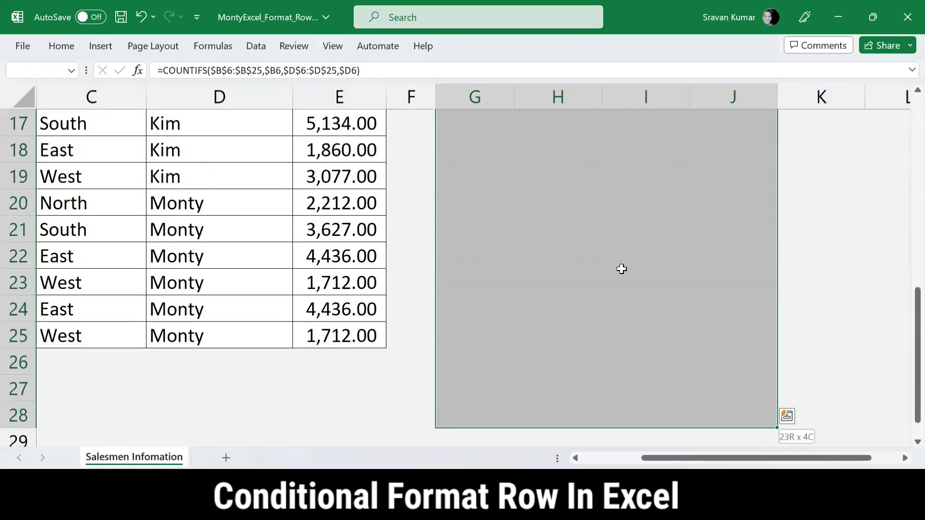
pyautogui.hotkey('shift', 'Up')
pyautogui.hotkey('shift', 'Up')
pyautogui.hotkey('shift', 'Up')
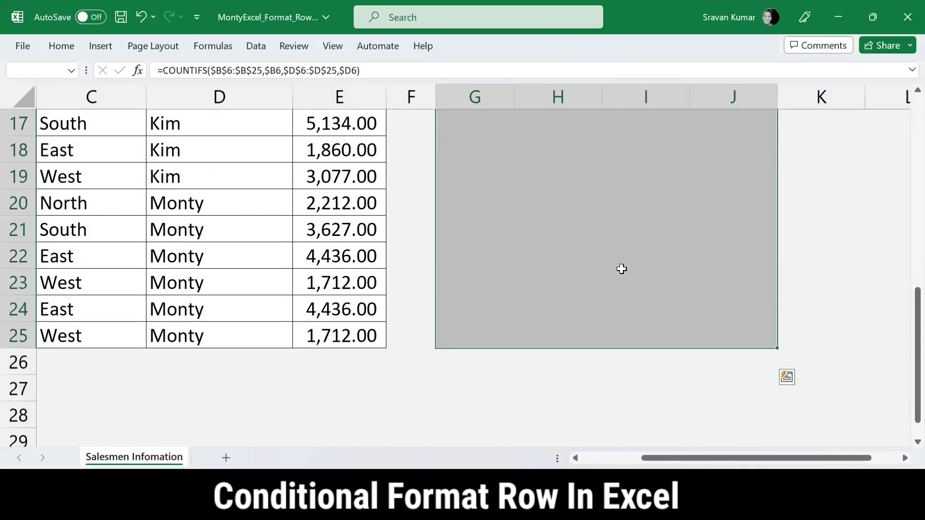
pyautogui.hotkey('ctrl', 'v')
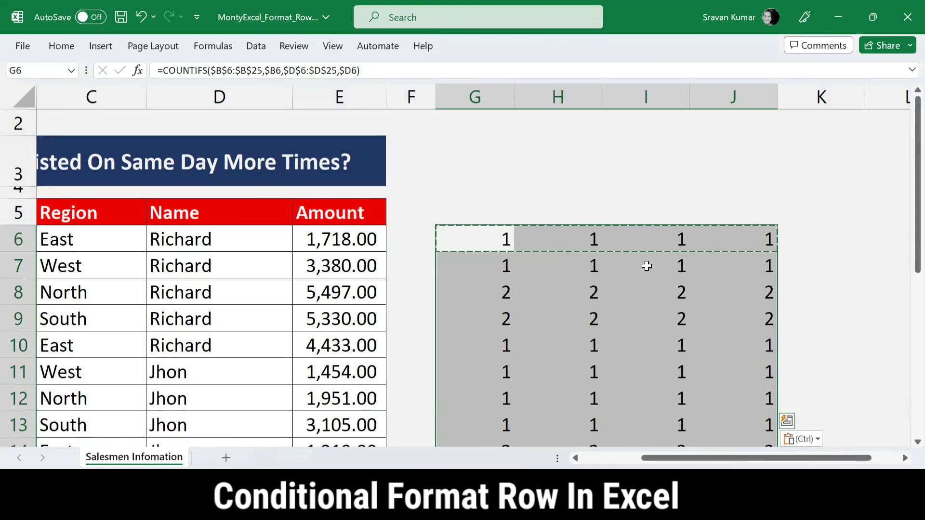
# Compare the formula counts with the dates and names in rows 8–9, 14–15, 17–19 and 22–25.
pyautogui.click(643, 268)
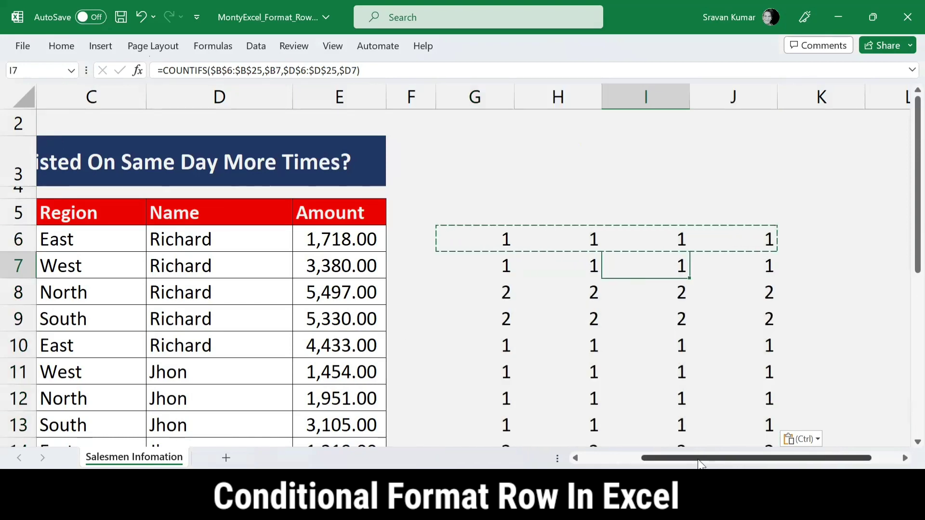
pyautogui.click(629, 458)
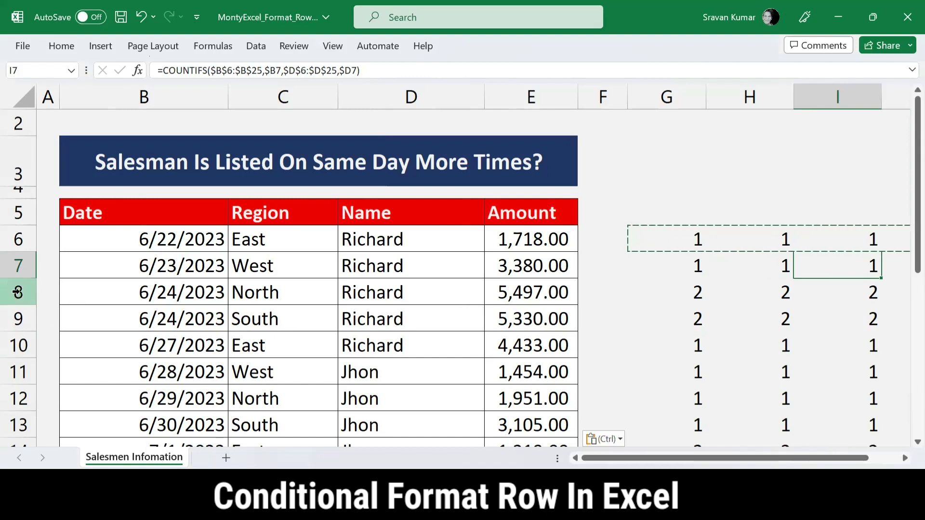
pyautogui.moveTo(10, 286); pyautogui.dragTo(18, 320)
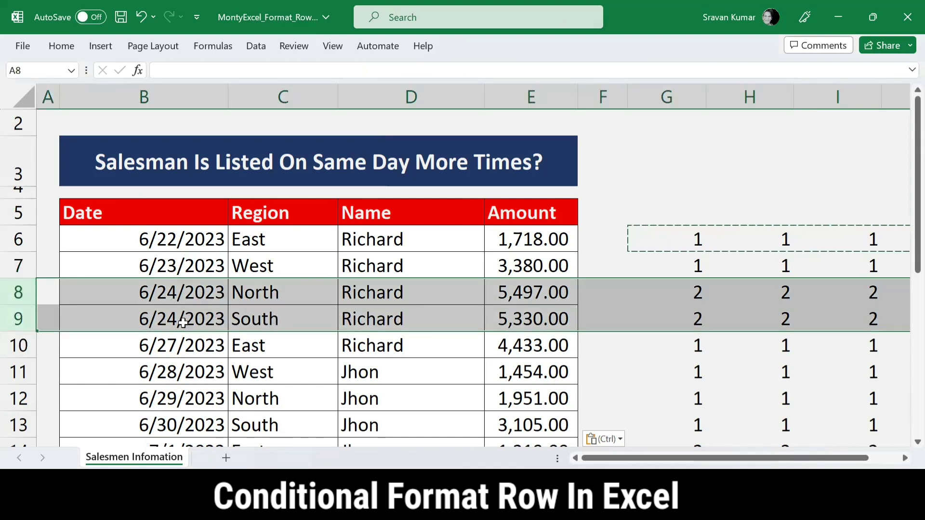
pyautogui.scroll(-1, 213, 314)
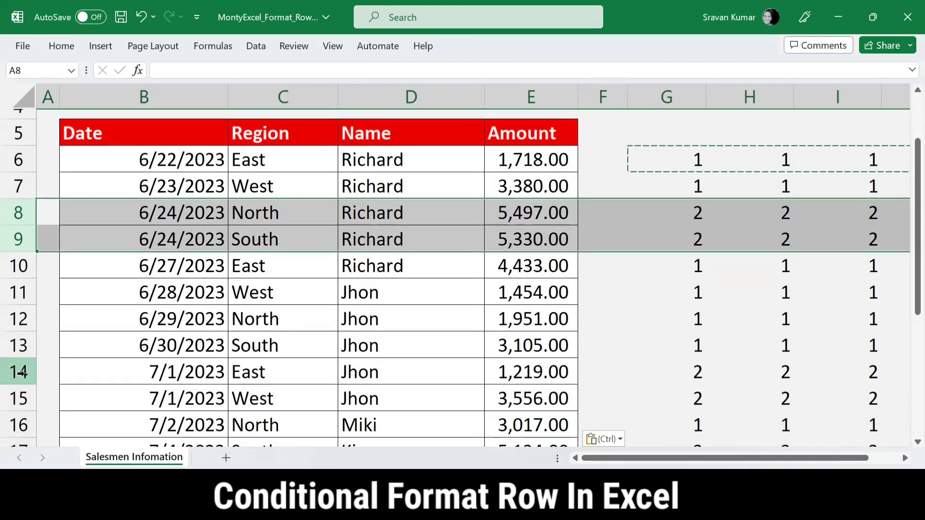
pyautogui.moveTo(20, 372); pyautogui.dragTo(26, 401)
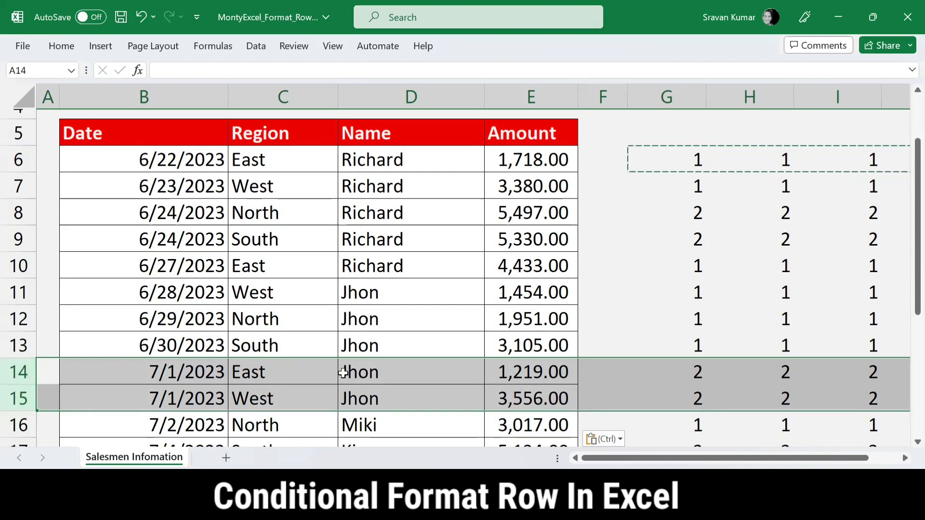
pyautogui.scroll(-1, 407, 383)
pyautogui.hotkey('ctrl', 'v')
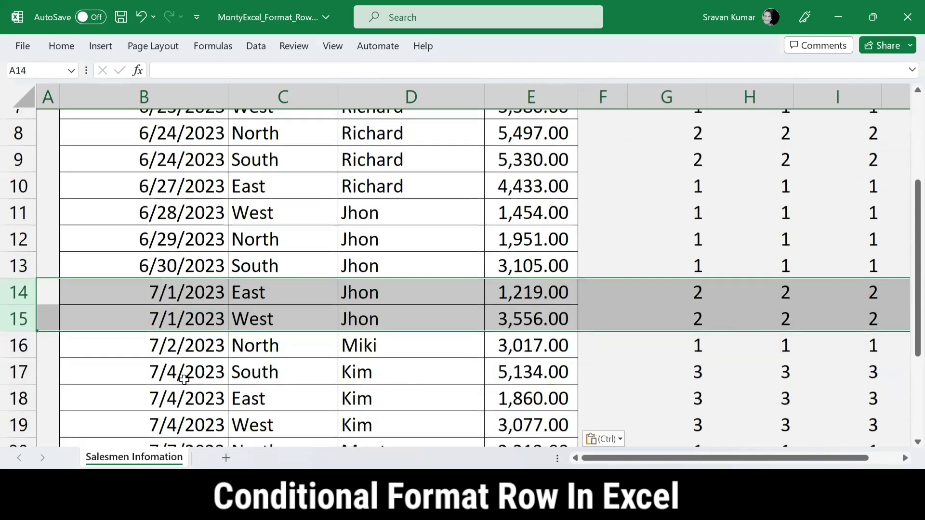
pyautogui.moveTo(16, 371); pyautogui.dragTo(28, 426)
pyautogui.scroll(-1, 218, 371)
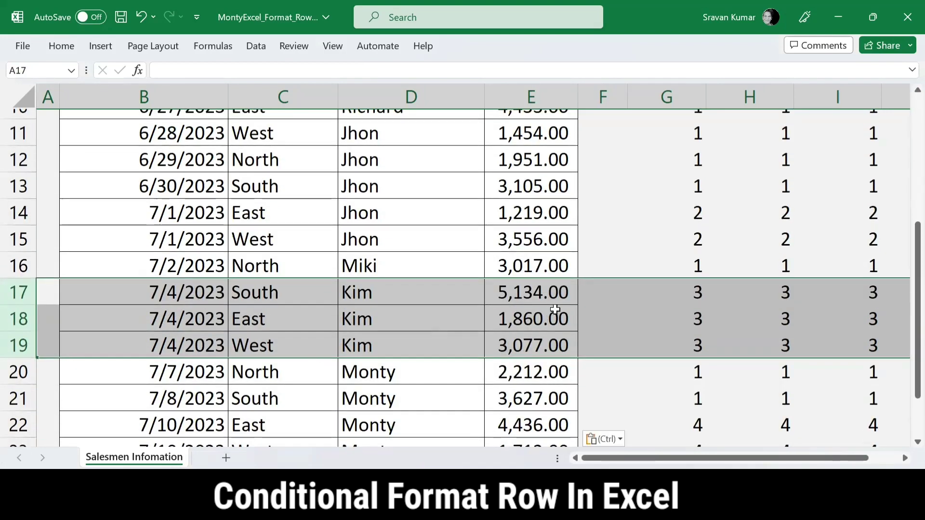
pyautogui.scroll(-1, 182, 367)
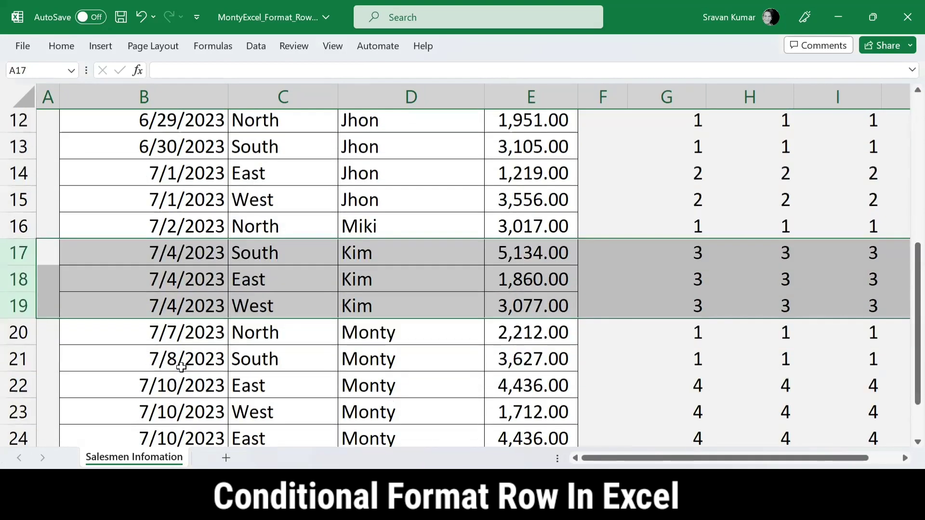
pyautogui.scroll(-3, 181, 367)
pyautogui.scroll(1, 171, 266)
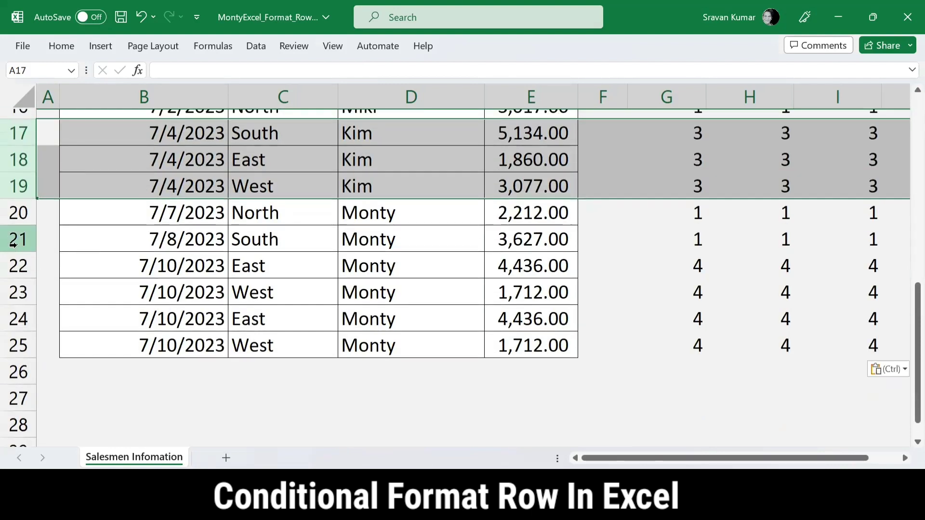
pyautogui.moveTo(16, 264); pyautogui.dragTo(18, 338)
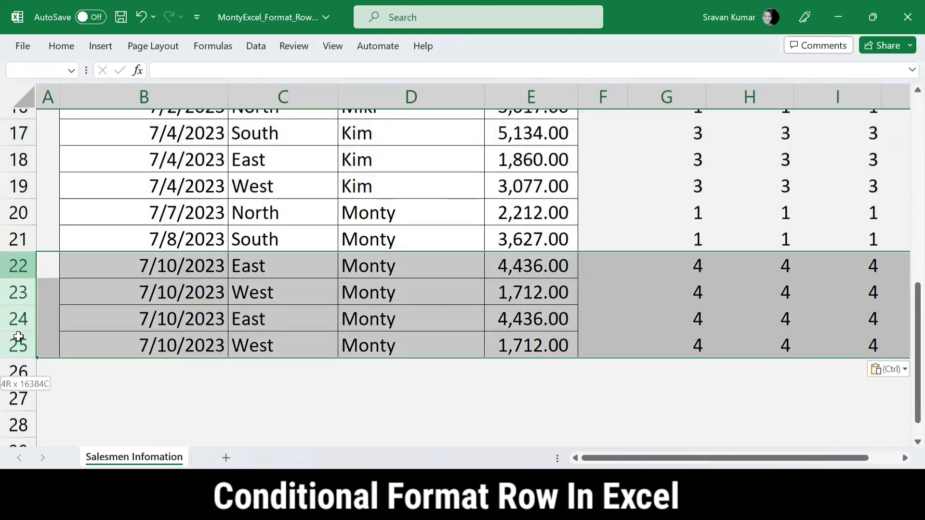
# Change the date in B25 to 7/11/2023 and check the counts for the 7/10/2023 rows above it.
pyautogui.doubleClick(150, 345)
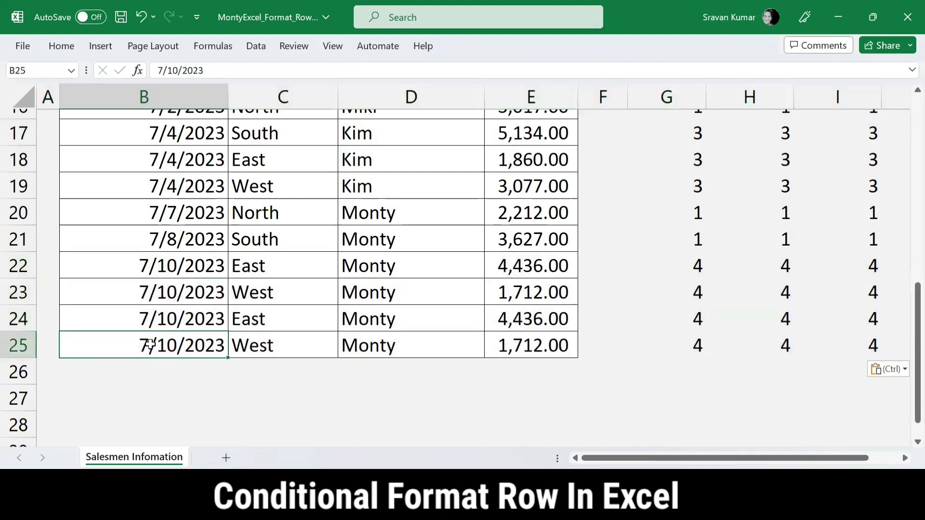
pyautogui.moveTo(170, 345); pyautogui.dragTo(177, 345)
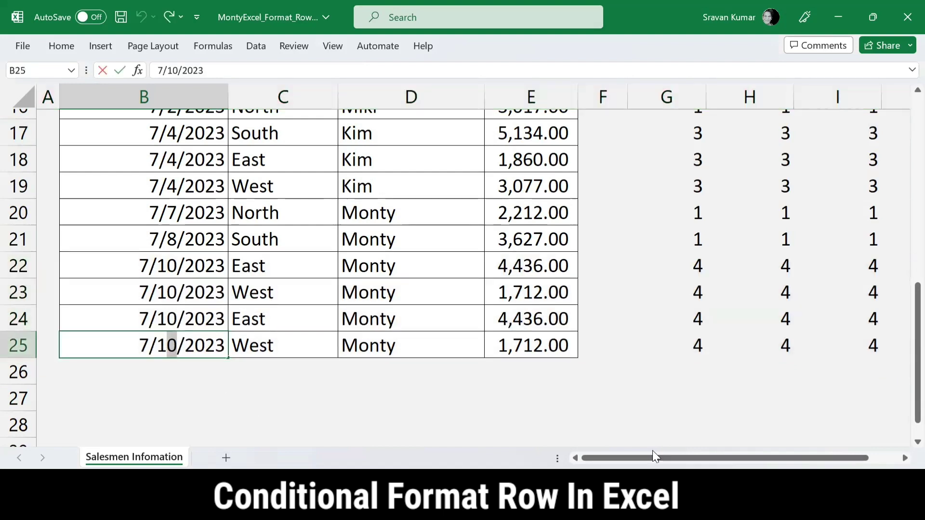
pyautogui.write('1')
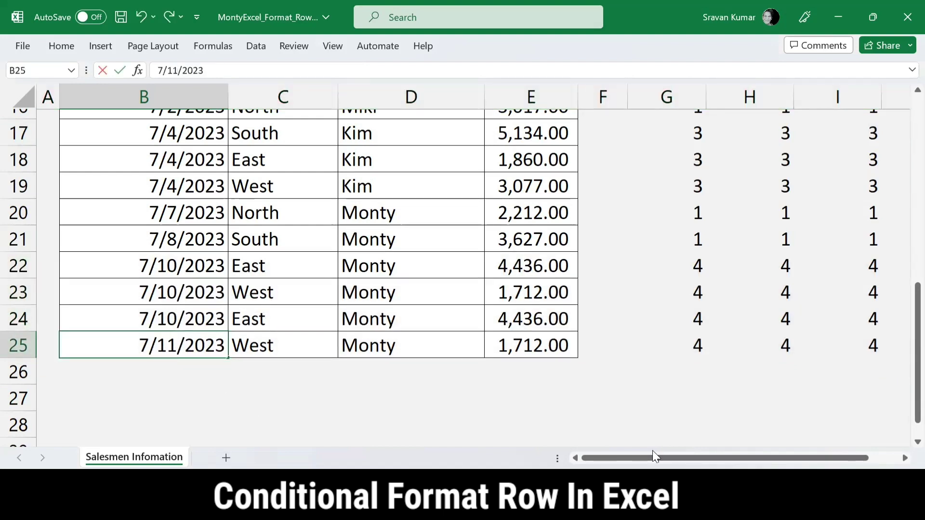
pyautogui.press('Return')
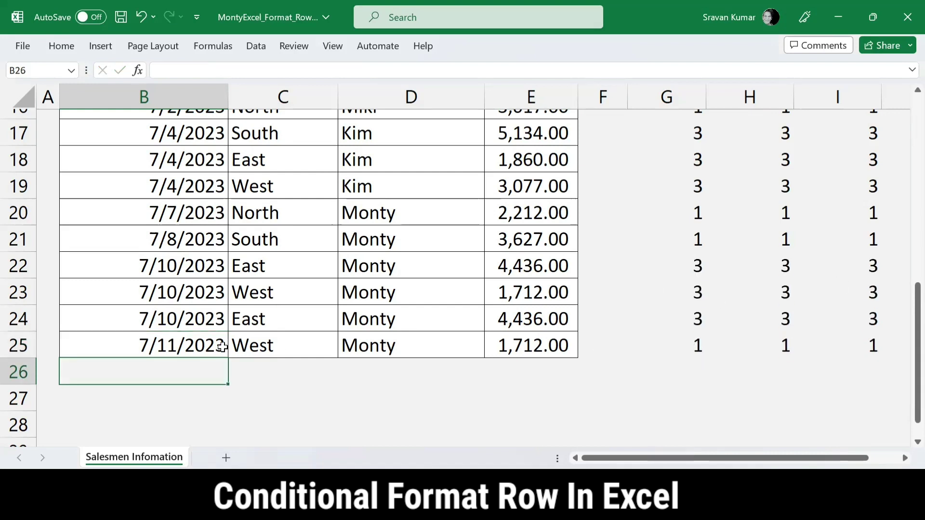
pyautogui.click(167, 343)
pyautogui.moveTo(167, 269); pyautogui.dragTo(167, 318)
# Append >1 to the COUNTIFS formula in G6 to test whether the salesman appears more than once that day.
pyautogui.scroll(2, 409, 329)
pyautogui.scroll(3, 410, 329)
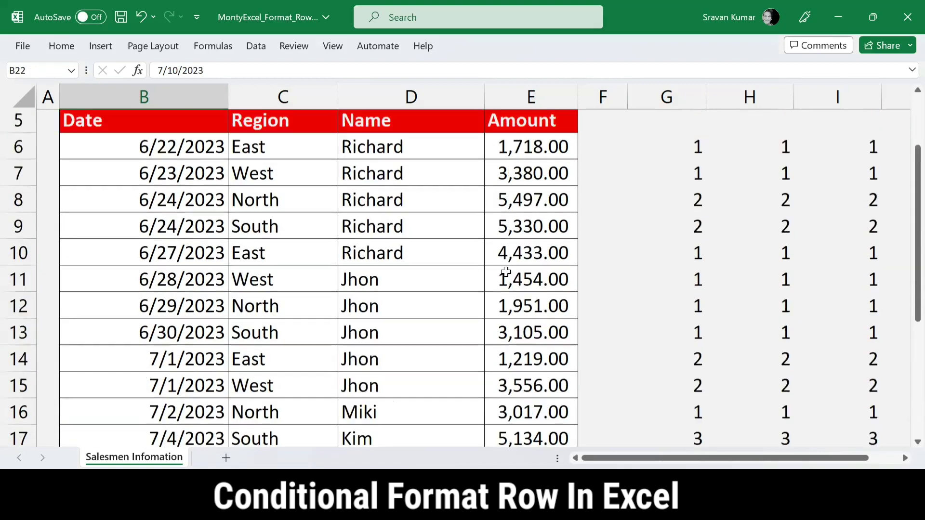
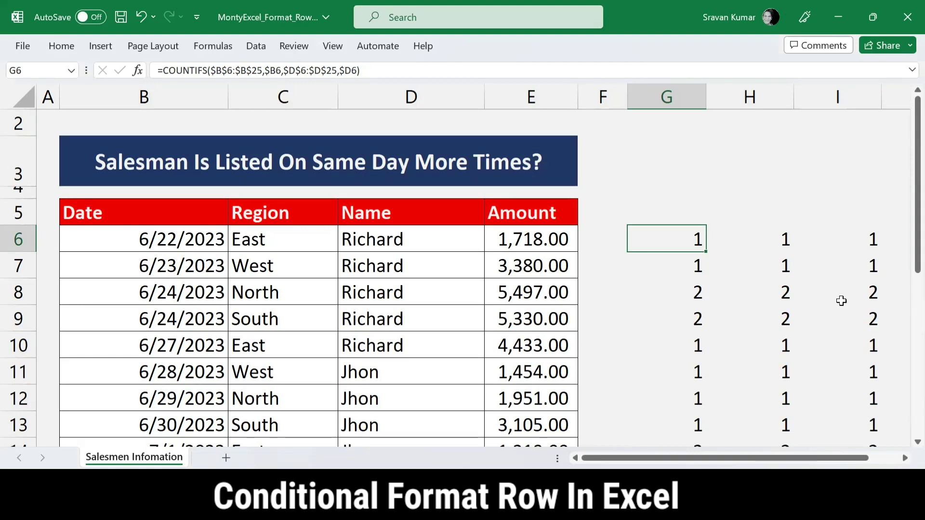
pyautogui.press('F2')
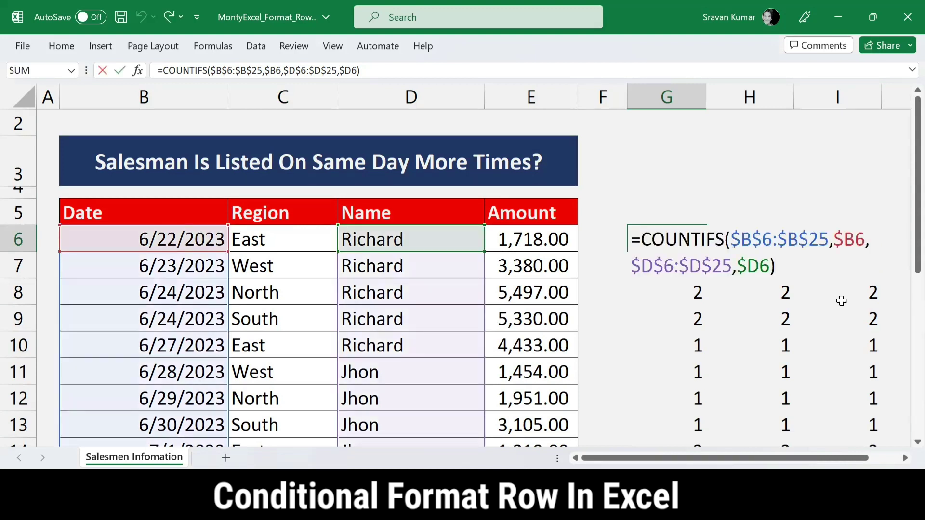
pyautogui.write('>1')
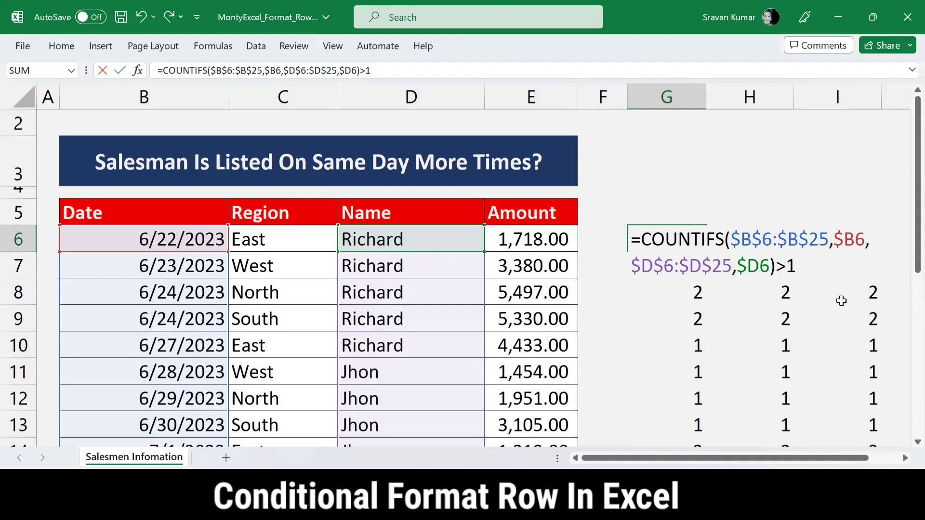
pyautogui.press('Return')
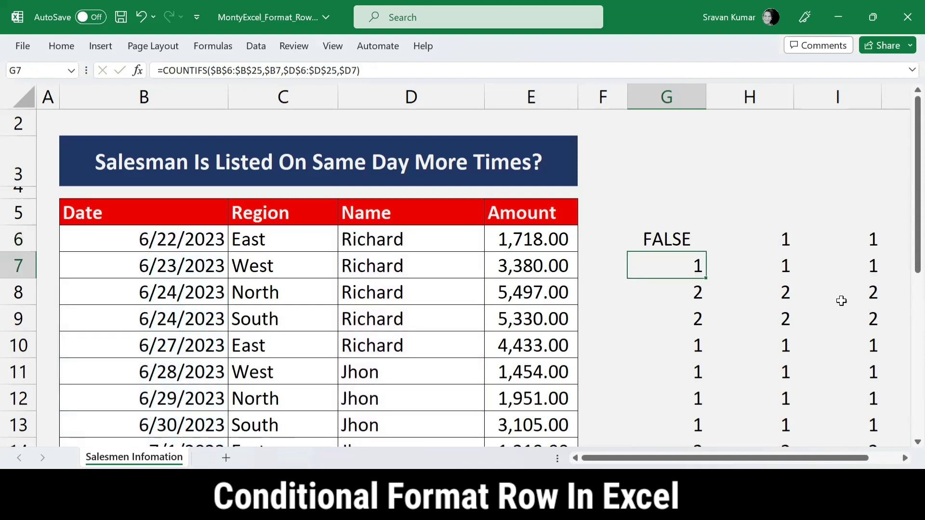
# Copy the revised G6 formula across G6:J6, replacing the count formulas in that row.
pyautogui.press('Up')
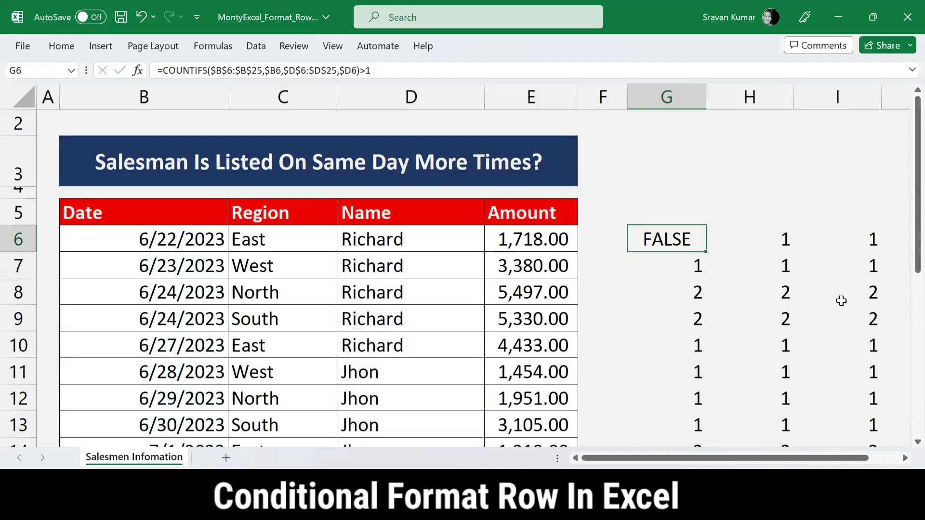
pyautogui.hotkey('ctrl', 'c')
pyautogui.hotkey('shift', 'Right')
pyautogui.hotkey('shift', 'Right')
pyautogui.hotkey('shift', 'Right')
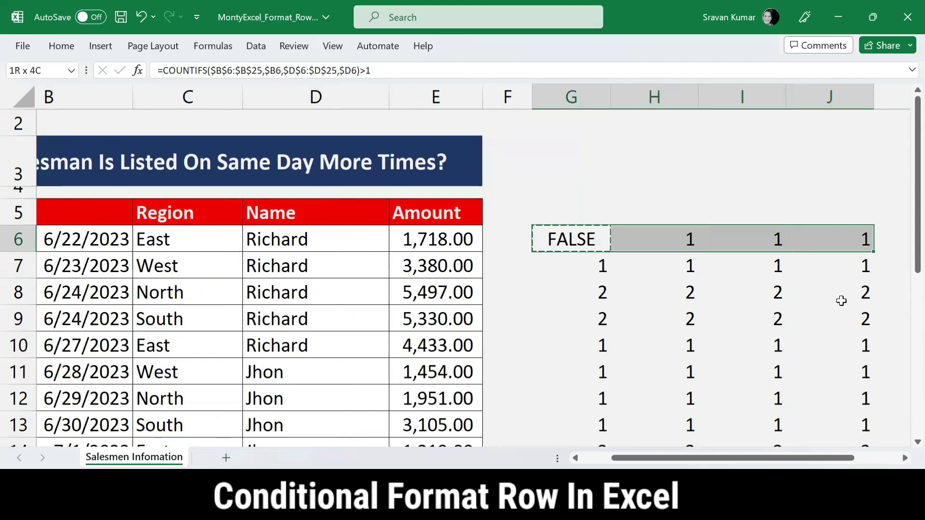
pyautogui.hotkey('ctrl', 'v')
# Compare the test results in row 6 with the date, region, name and amount in the same row.
pyautogui.press('Left')
pyautogui.press('Left')
pyautogui.press('Left')
pyautogui.press('Left')
pyautogui.press('Left')
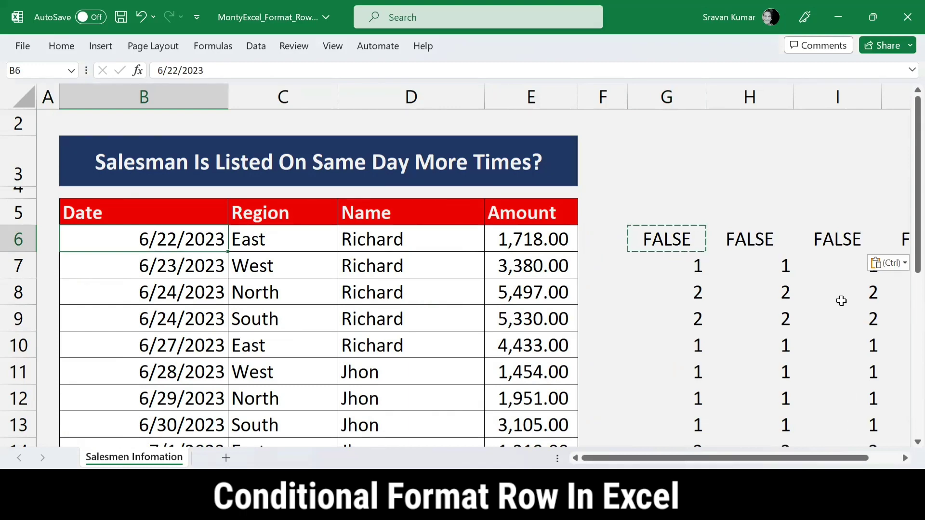
pyautogui.press('Right')
pyautogui.press('Right')
pyautogui.press('Right')
pyautogui.press('Right')
pyautogui.press('Right')
# Copy the revised formulas in G6:J6 down to row 25, replacing the counts in the test range.
pyautogui.hotkey('ctrl', 'shift', 'Right')
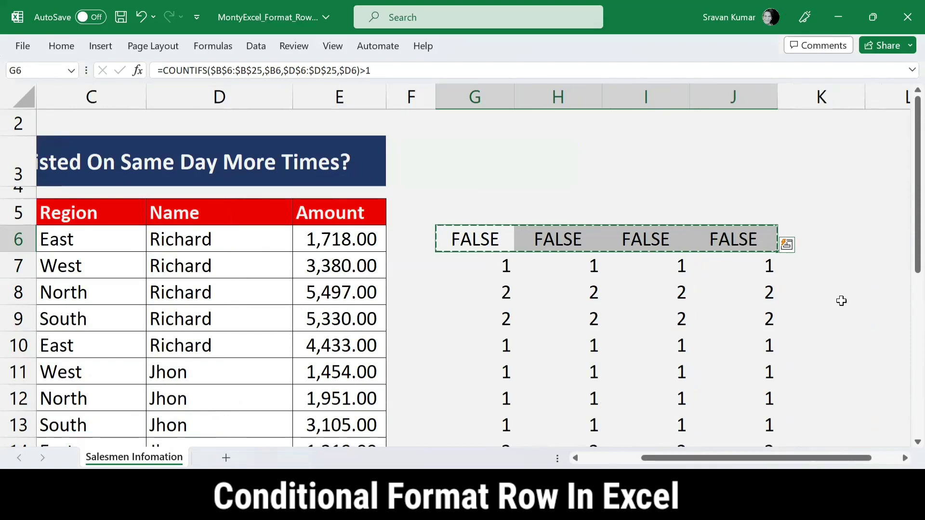
pyautogui.hotkey('shift', 'Down')
pyautogui.hotkey('shift', 'Down')
pyautogui.hotkey('shift', 'Down')
pyautogui.hotkey('shift', 'Down')
pyautogui.hotkey('shift', 'Down')
pyautogui.hotkey('shift', 'Down')
pyautogui.hotkey('shift', 'Down')
pyautogui.hotkey('shift', 'Down')
pyautogui.hotkey('shift', 'Down')
pyautogui.hotkey('shift', 'Down')
pyautogui.hotkey('ctrl', 'shift', 'Down')
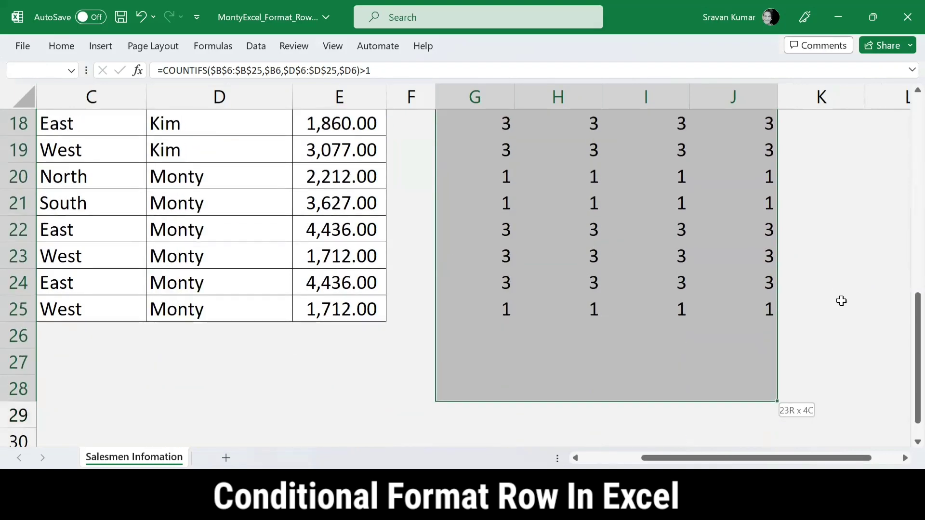
pyautogui.hotkey('ctrl', 'Return')
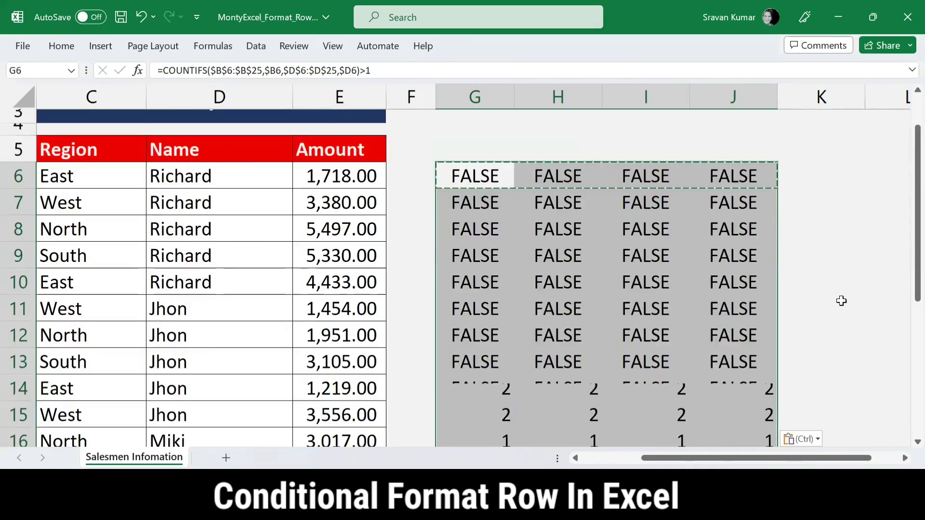
# Check the test results in columns G to J against the dates and names in the sales table.
pyautogui.hotkey('ctrl', 'Up')
pyautogui.press('Down')
pyautogui.press('Down')
pyautogui.press('Down')
pyautogui.press('Down')
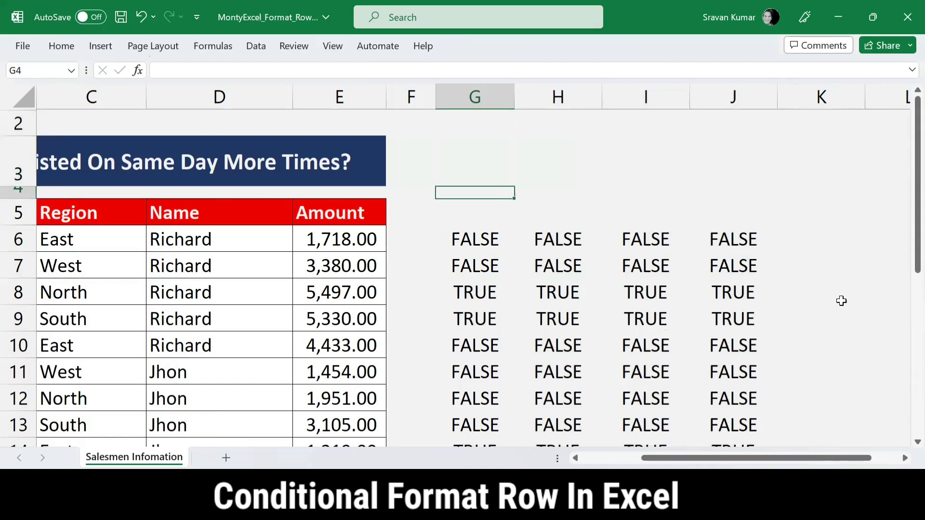
pyautogui.press('Home')
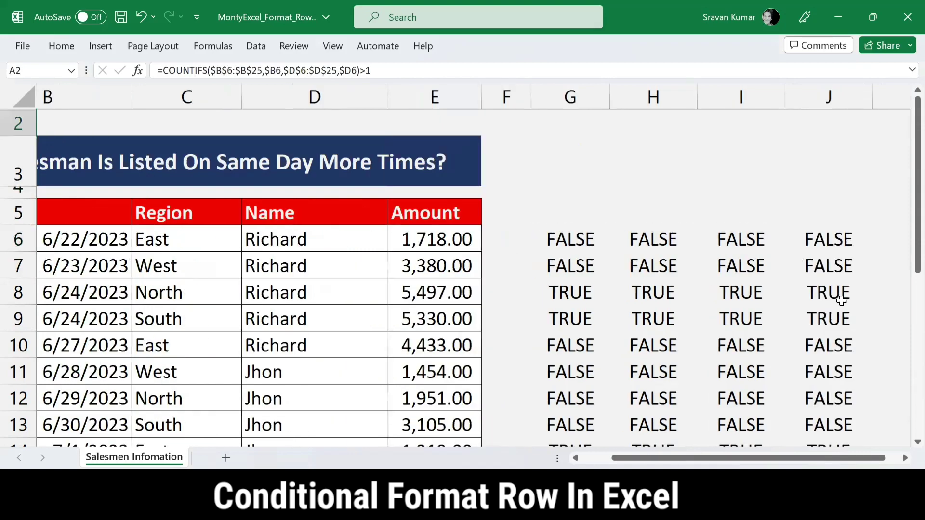
pyautogui.press('Right')
pyautogui.press('Right')
pyautogui.press('Right')
pyautogui.press('Right')
pyautogui.press('Right')
pyautogui.press('Right')
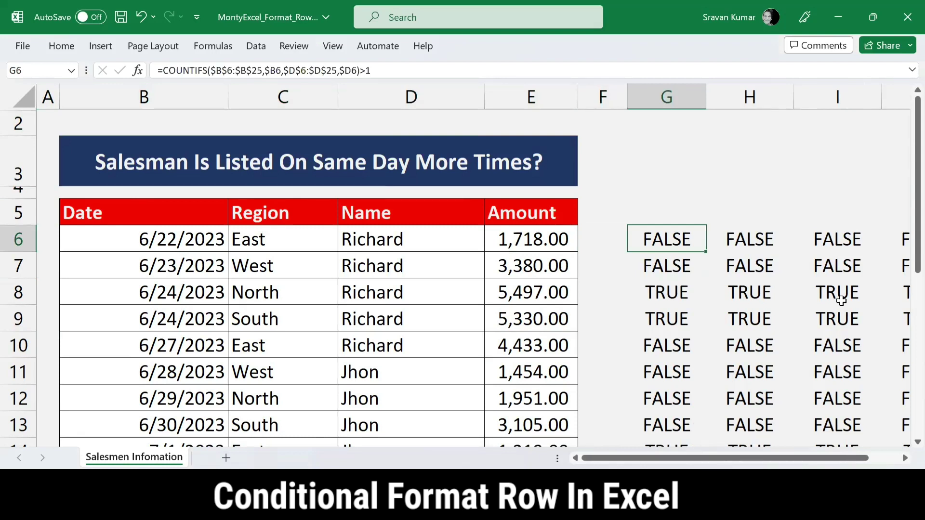
# Copy the full formula text =COUNTIFS($B$6:$B$25,$B6,$D$6:$D$25,$D6)>1 from cell G6, leaving the cell itself unedited.
pyautogui.press('F2')
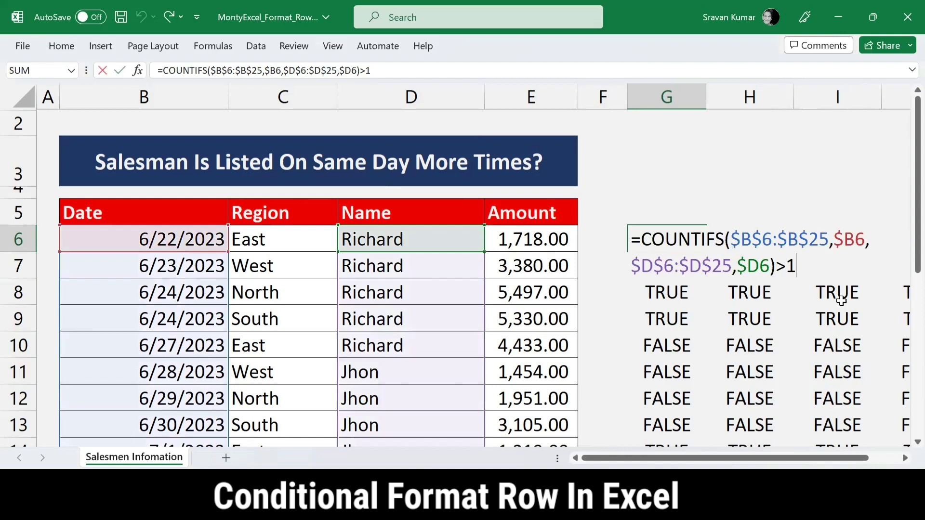
pyautogui.hotkey('ctrl', 'shift', 'Home')
pyautogui.hotkey('ctrl', 'c')
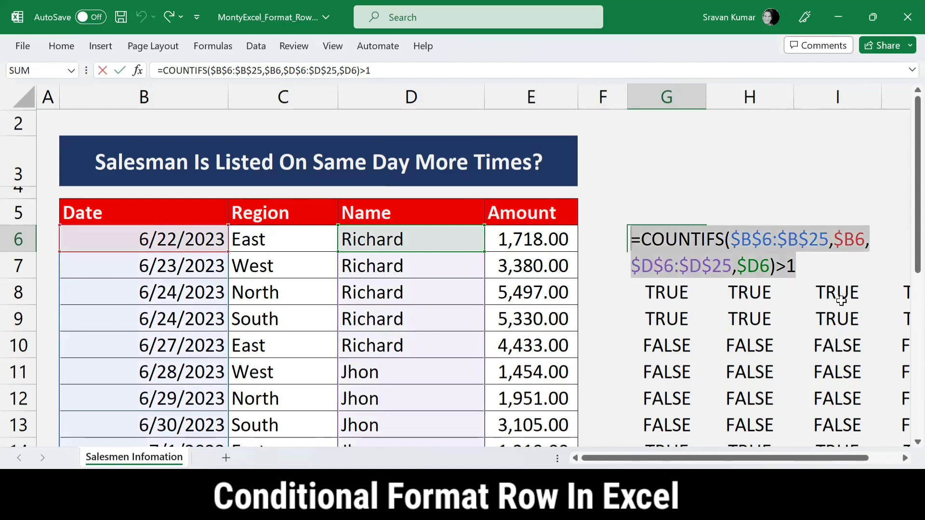
pyautogui.press('Escape')
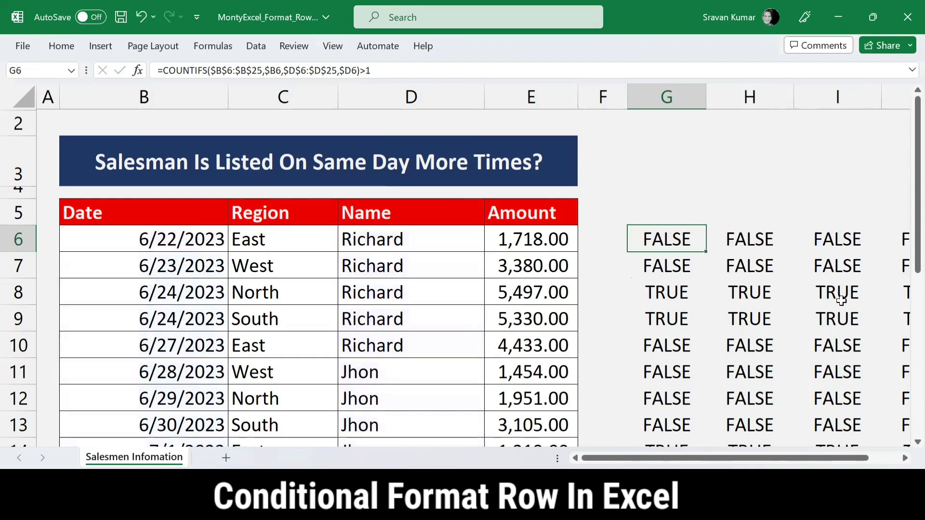
pyautogui.click(61, 50)
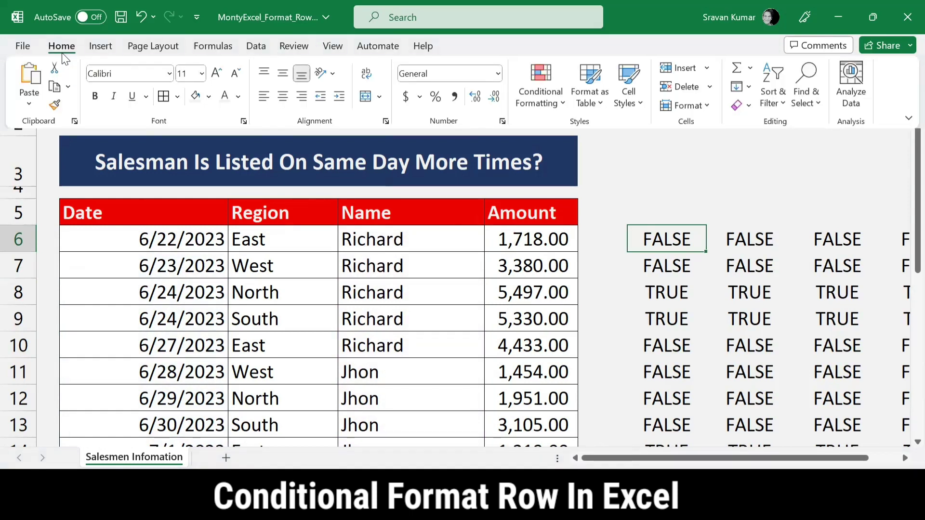
pyautogui.click(61, 47)
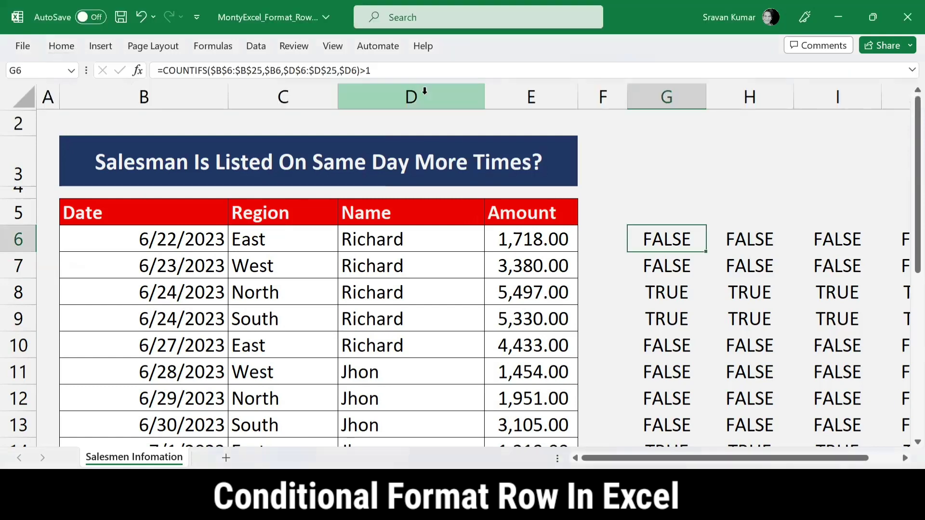
pyautogui.click(62, 47)
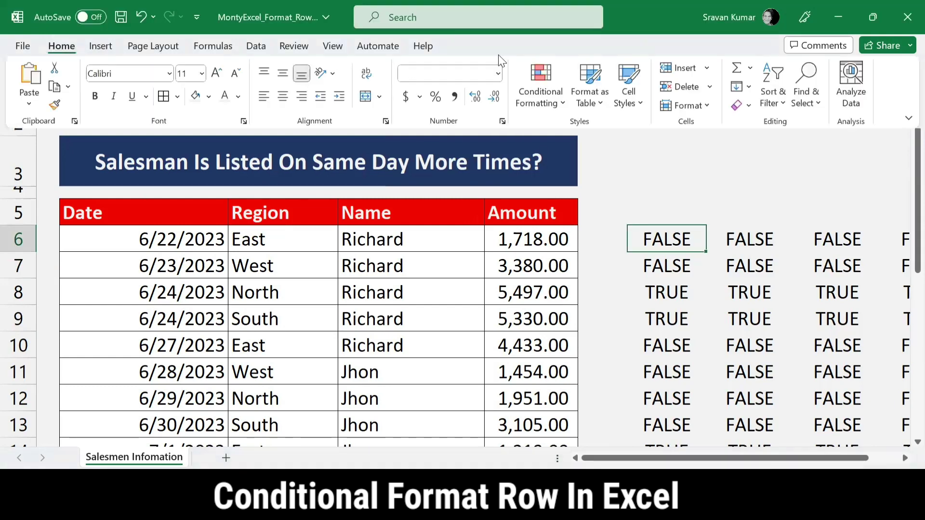
pyautogui.click(564, 103)
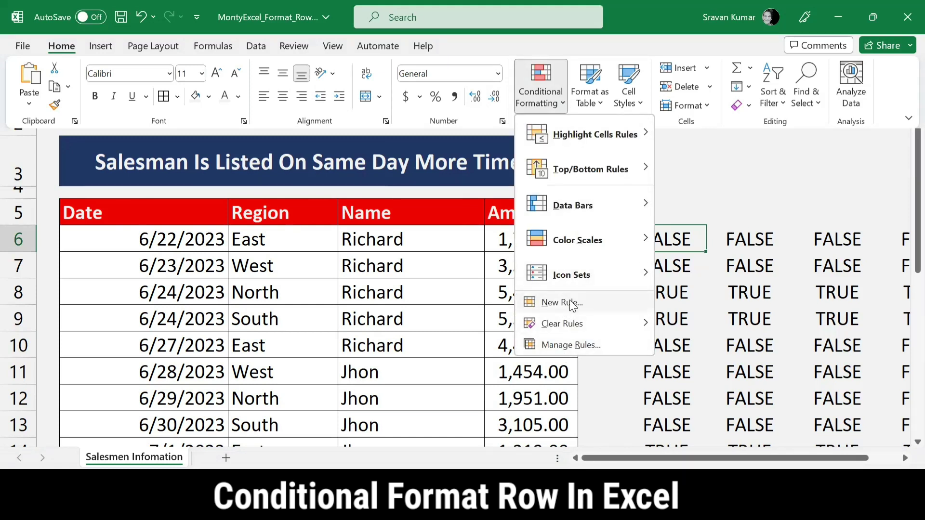
pyautogui.click(114, 231)
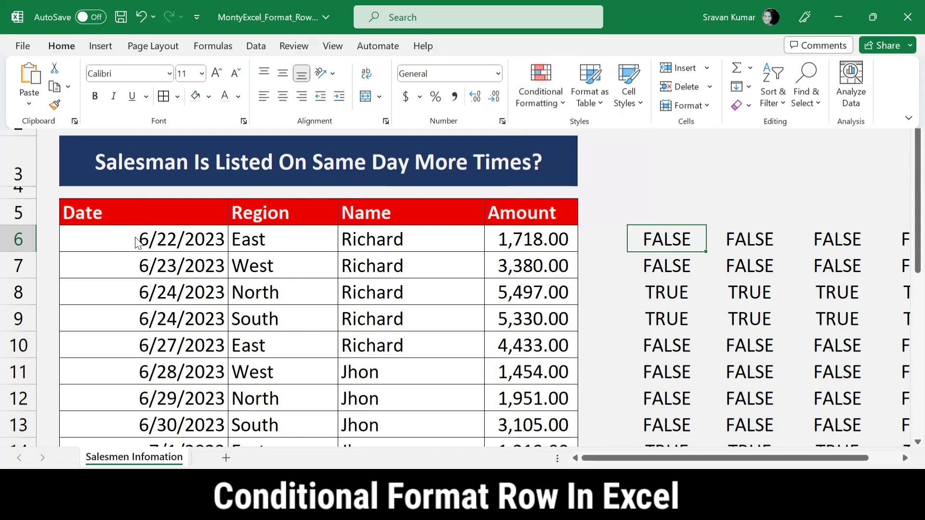
# Start a new conditional formatting rule for the table's data range B6:E25.
pyautogui.click(140, 235)
pyautogui.hotkey('ctrl', 'shift', 'Right')
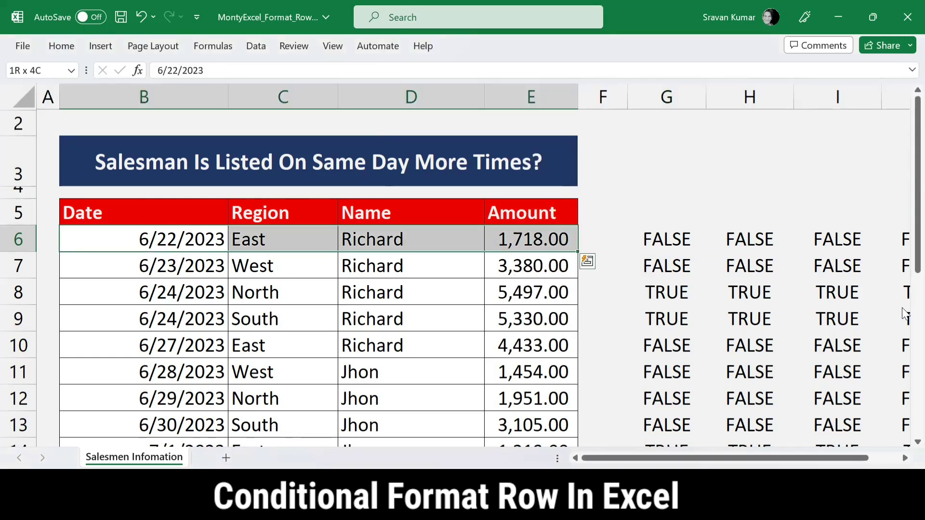
pyautogui.hotkey('ctrl', 'shift', 'Down')
pyautogui.scroll(1, 630, 205)
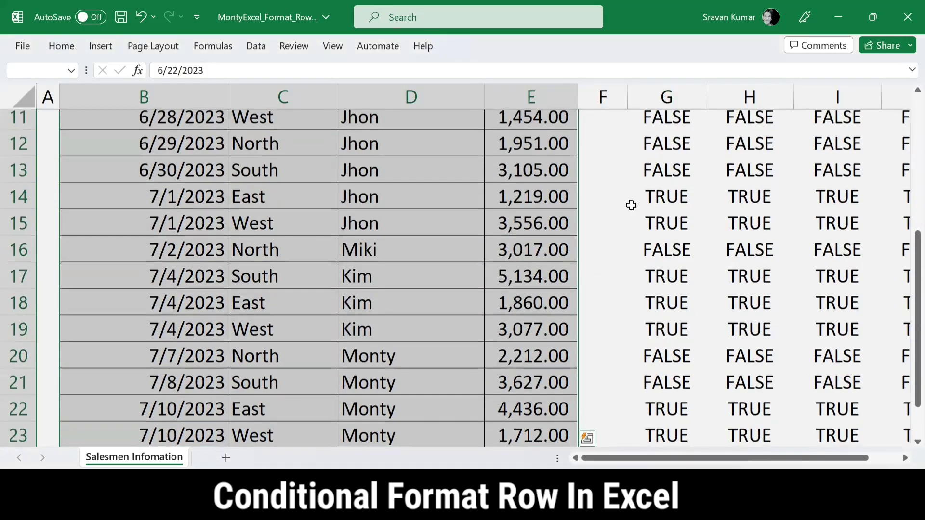
pyautogui.scroll(3, 546, 207)
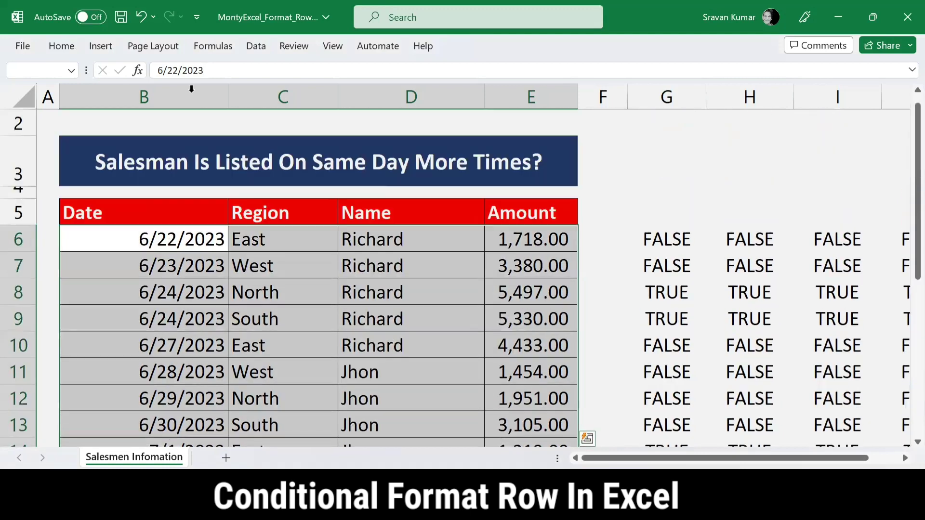
pyautogui.click(61, 46)
pyautogui.click(540, 89)
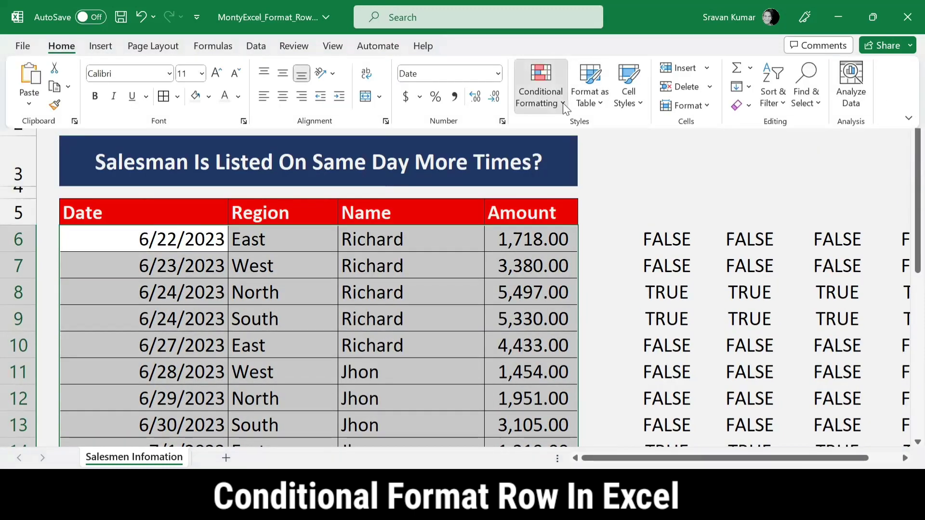
pyautogui.click(562, 302)
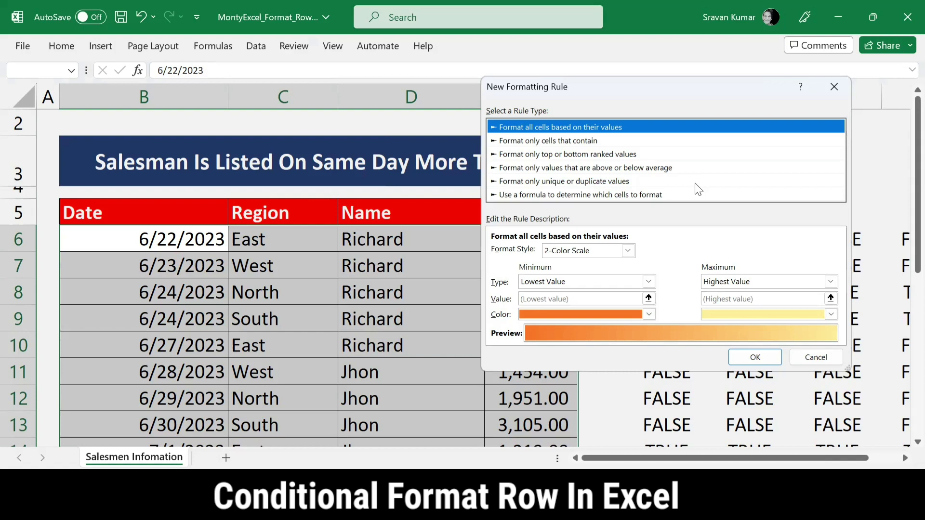
# Base the rule on a formula that determines which cells to format, using =COUNTIFS($B$6:$B$25,$B6,$D$6:$D$25,$D6)>1.
pyautogui.click(572, 141)
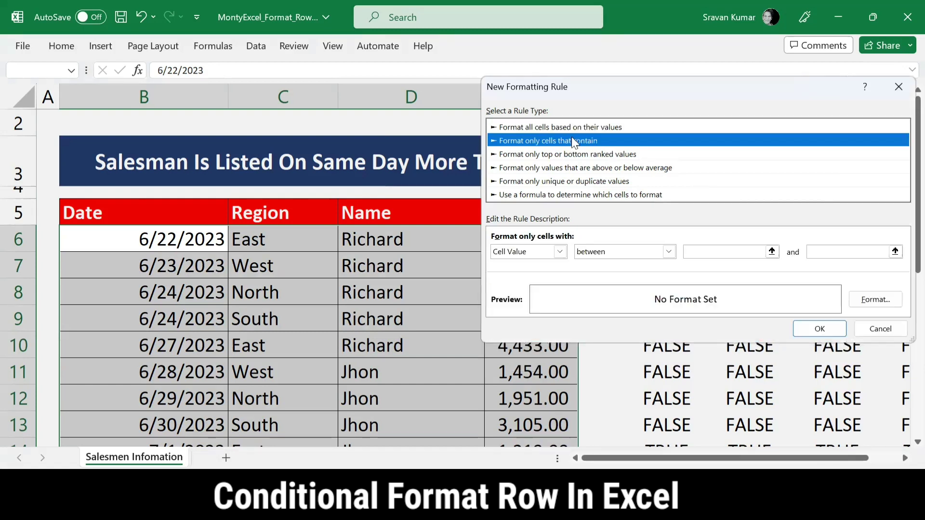
pyautogui.click(562, 157)
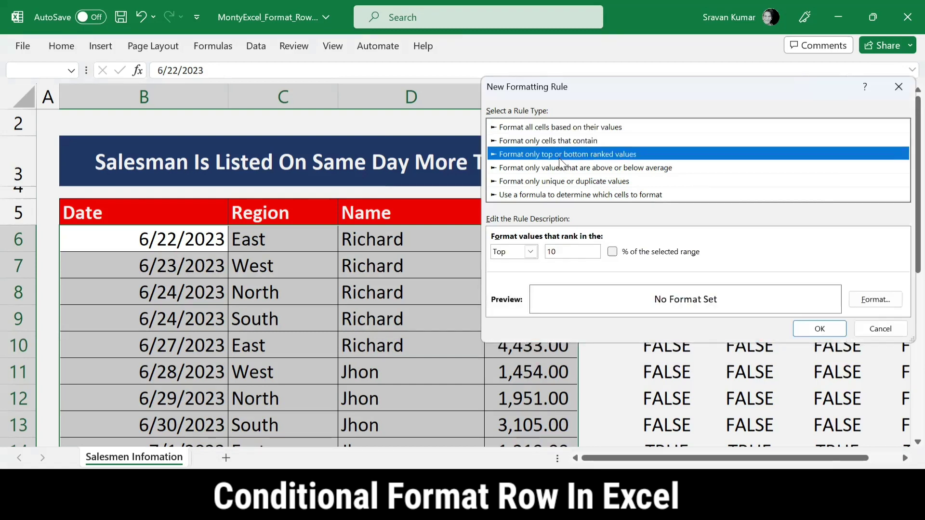
pyautogui.click(537, 196)
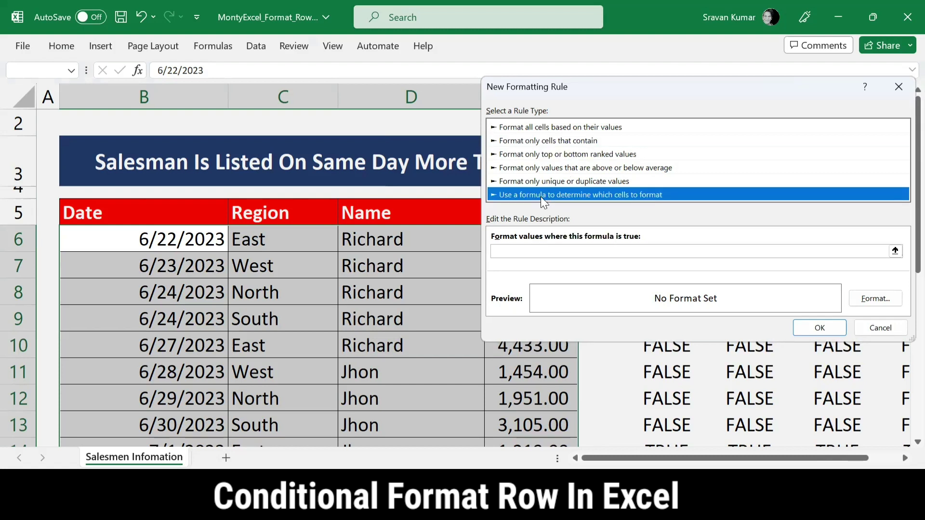
pyautogui.click(567, 254)
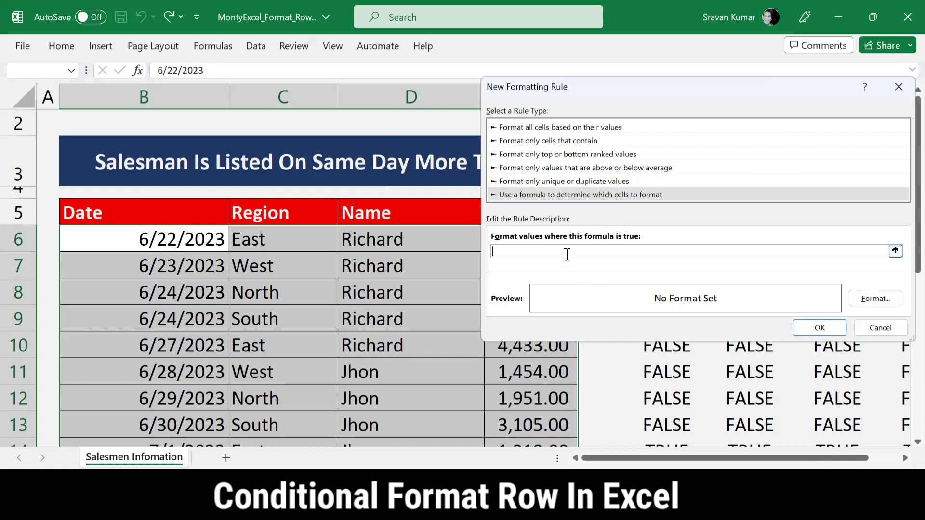
pyautogui.hotkey('ctrl', 'v')
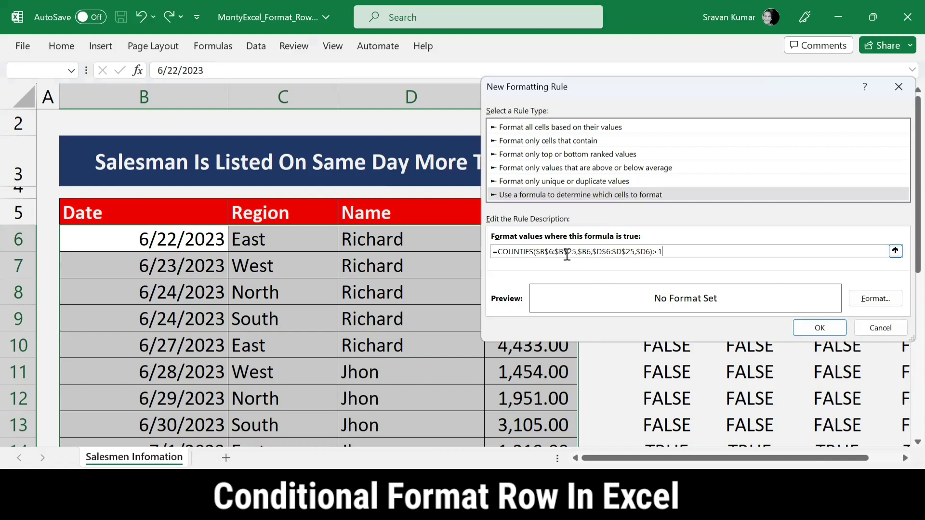
# Set the rule's format to a green fill with white font colour, and apply the rule to the table.
pyautogui.click(869, 300)
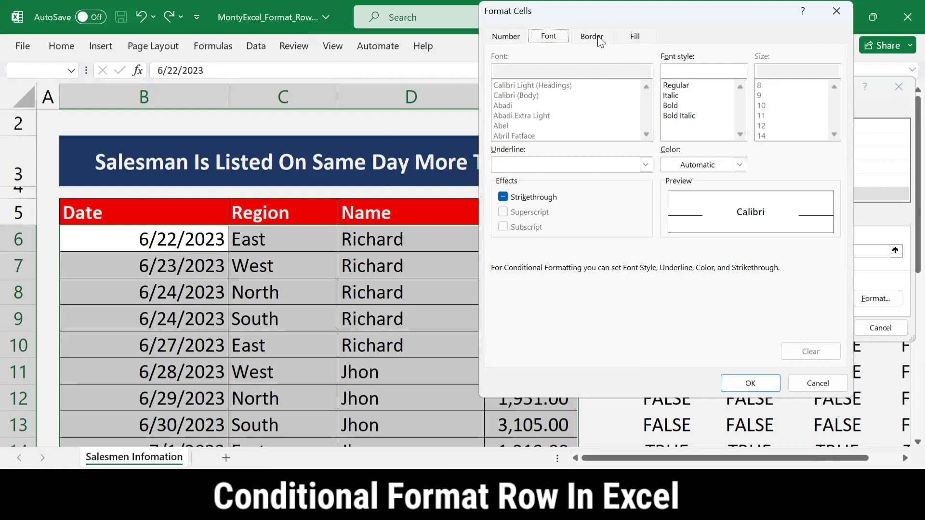
pyautogui.click(639, 34)
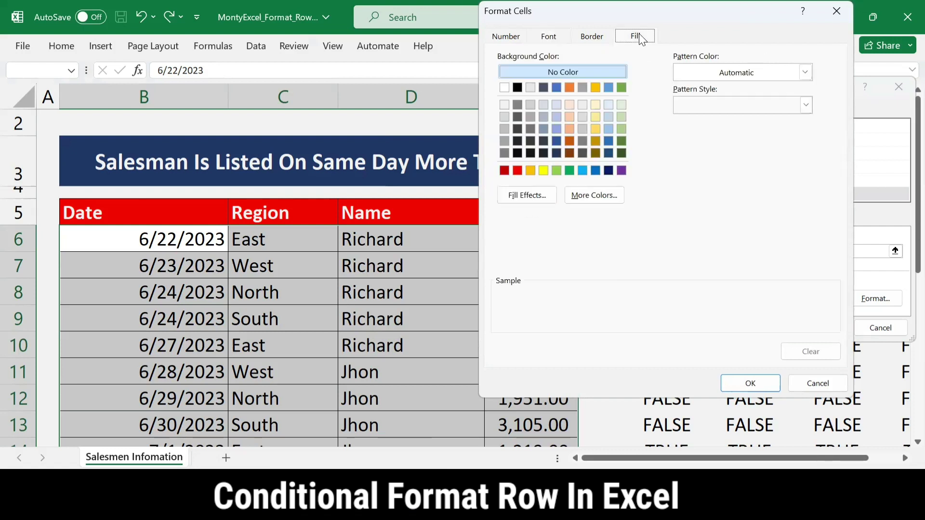
pyautogui.click(569, 169)
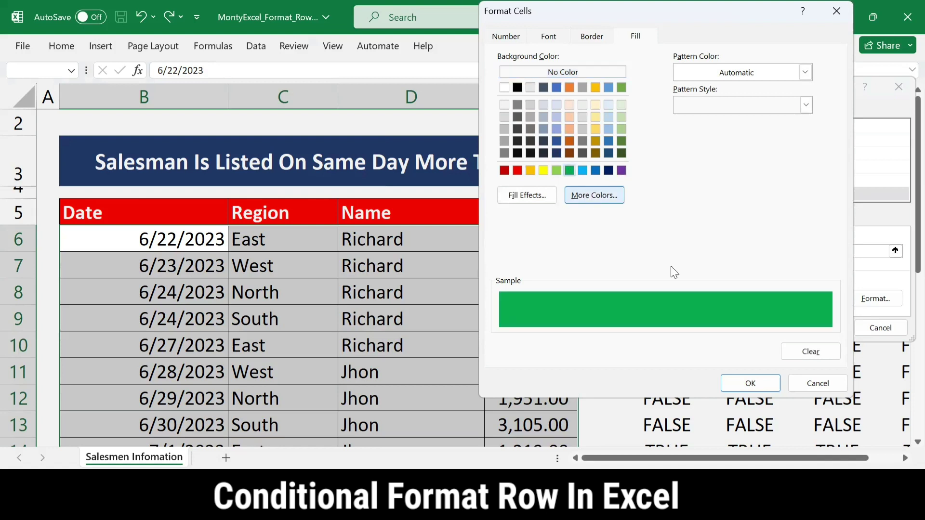
pyautogui.click(550, 37)
pyautogui.click(742, 168)
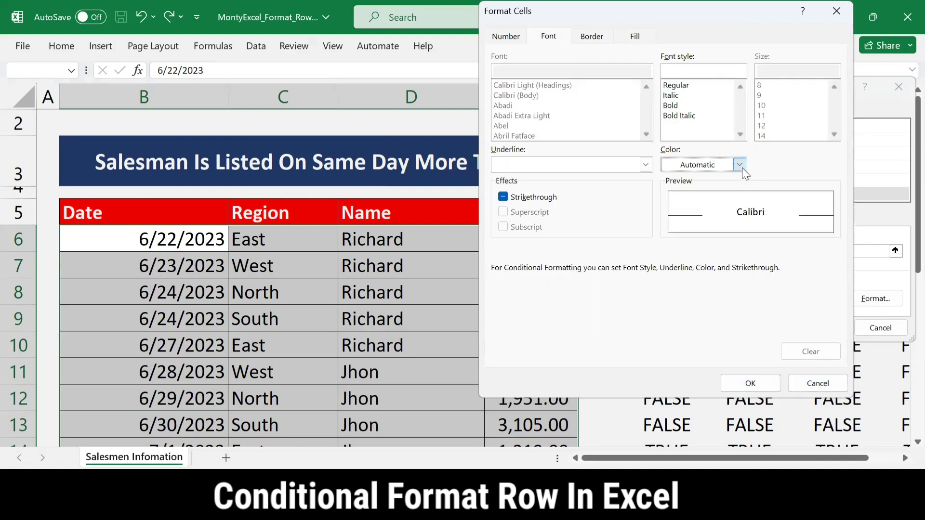
pyautogui.click(668, 222)
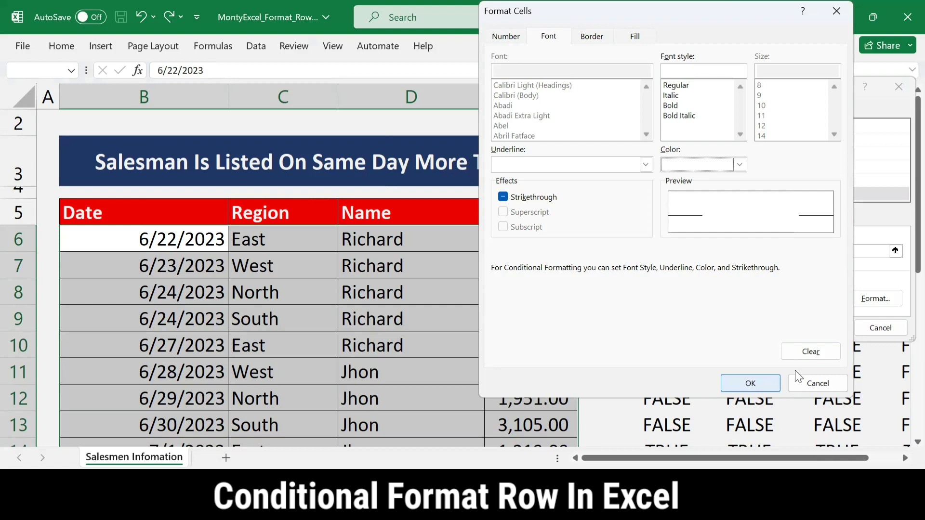
pyautogui.click(750, 383)
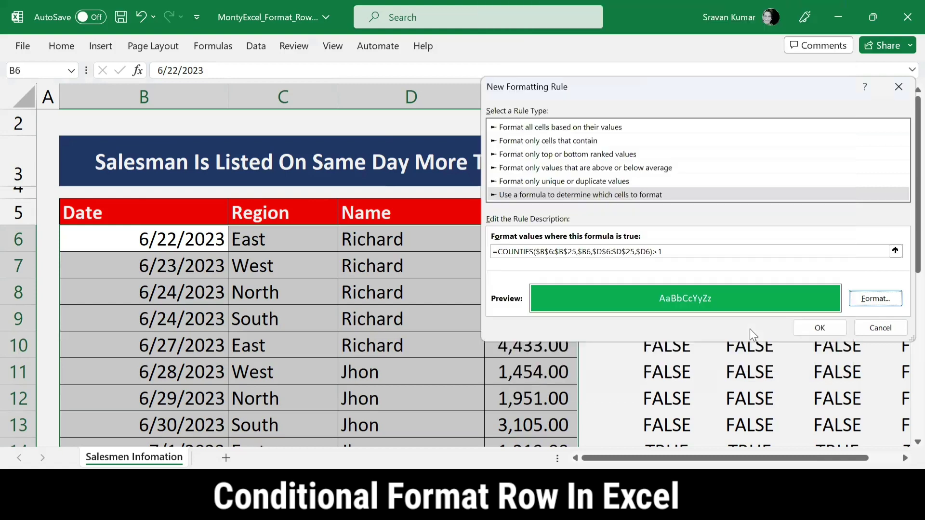
pyautogui.click(820, 327)
# Check the highlighted rows through row 25 for salesmen listed more than once on the same date.
pyautogui.click(310, 273)
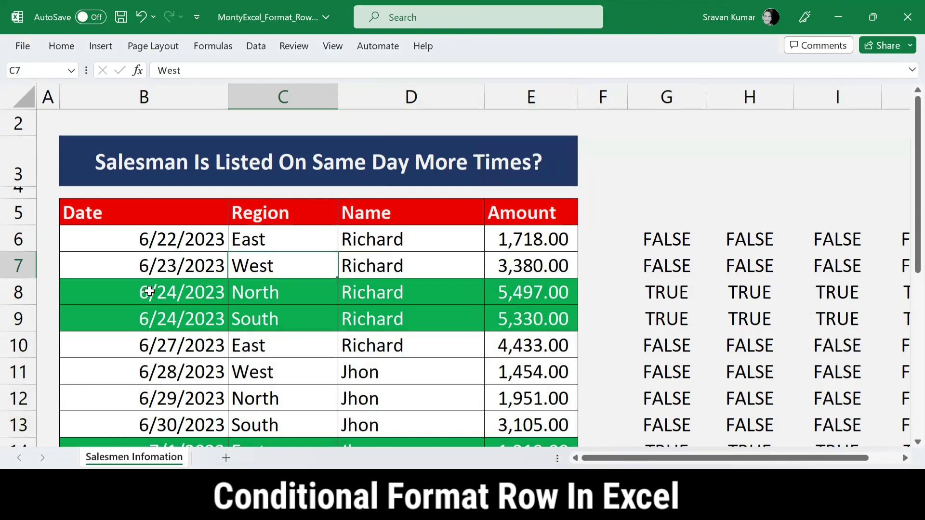
pyautogui.scroll(-1, 142, 291)
pyautogui.scroll(-2, 246, 298)
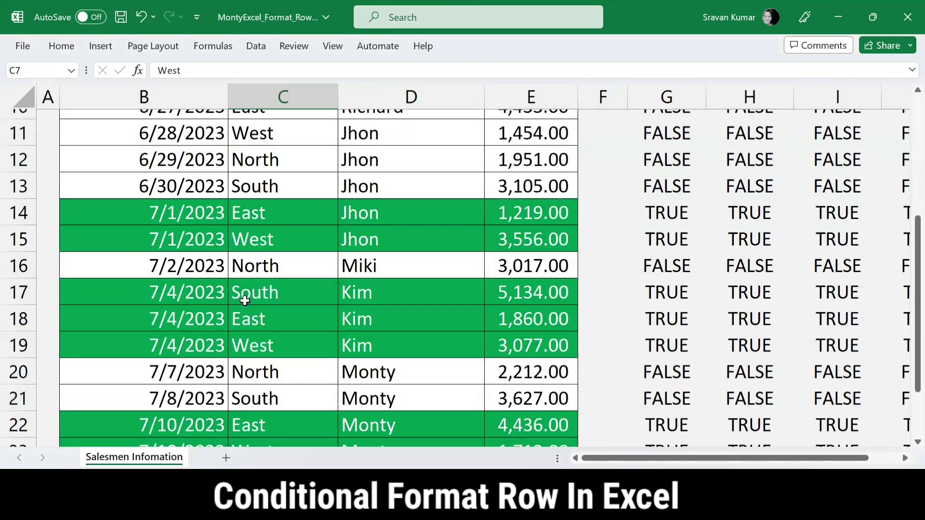
pyautogui.scroll(-3, 225, 322)
pyautogui.scroll(5, 233, 326)
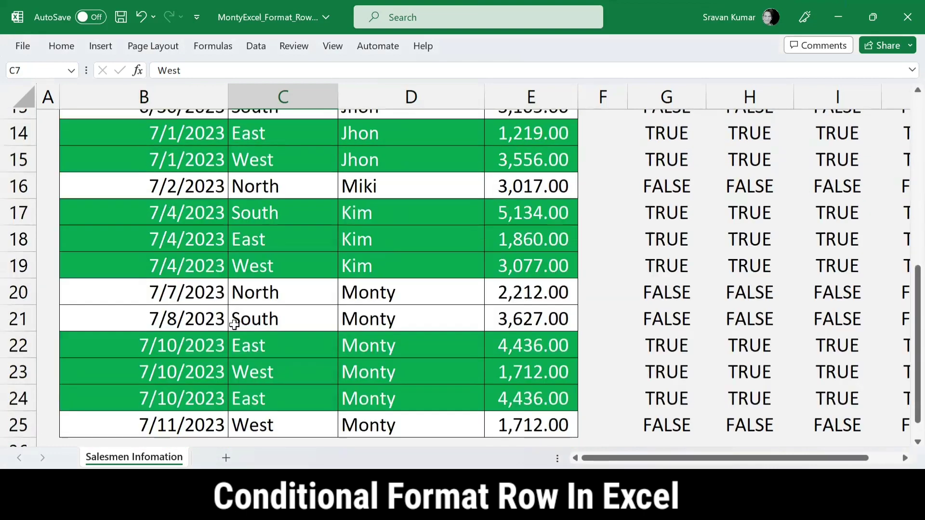
pyautogui.scroll(1, 243, 315)
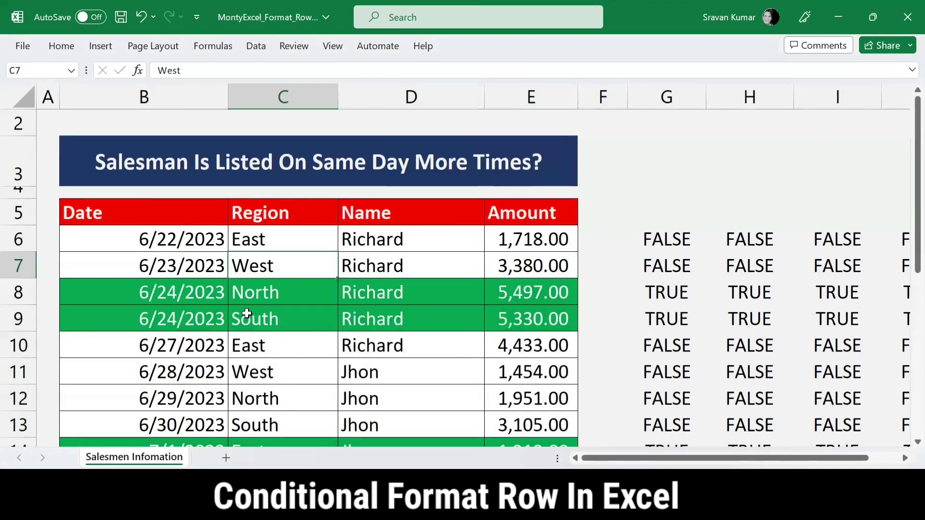
pyautogui.scroll(-1, 246, 314)
pyautogui.scroll(1, 243, 316)
# Change the date in cell B7 to 6/24/2023 to test the rule on that row.
pyautogui.click(159, 268)
pyautogui.press('F2')
pyautogui.press('Right')
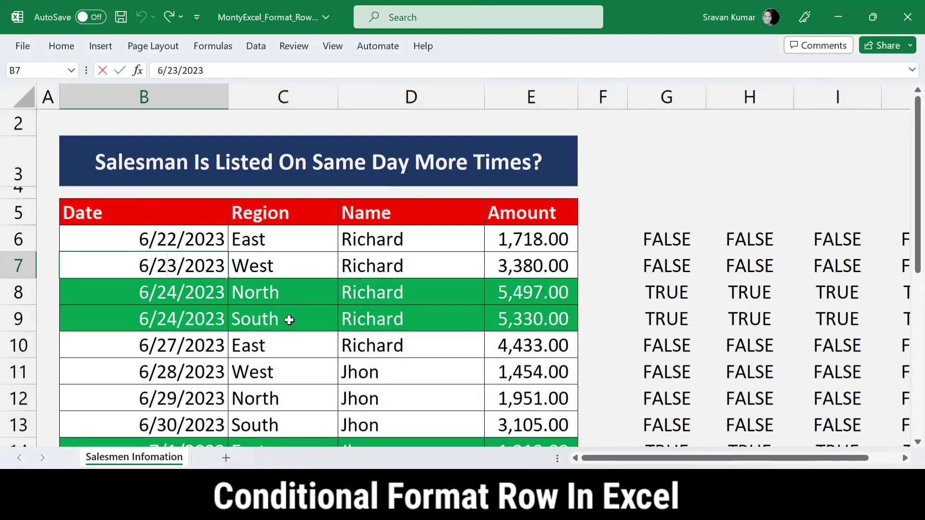
pyautogui.press('Right')
pyautogui.press('BackSpace')
pyautogui.write('4')
pyautogui.press('Return')
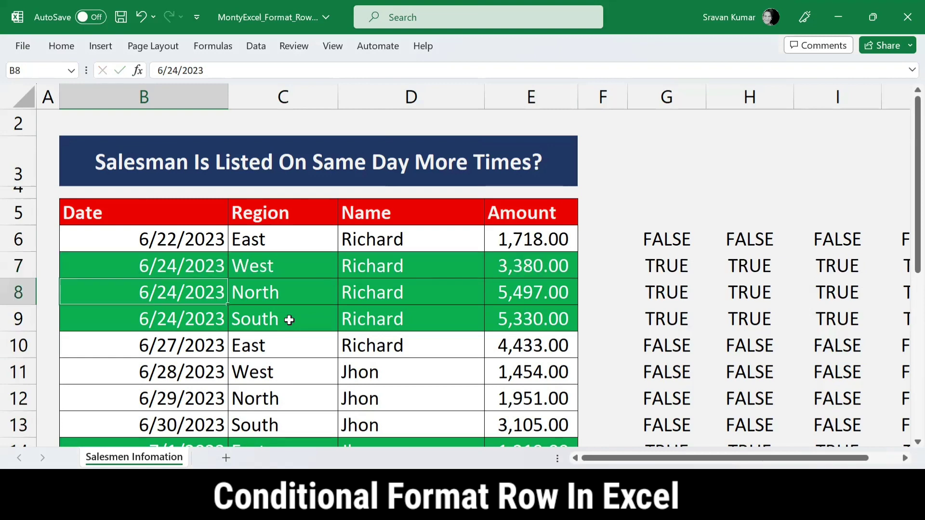
# Delete the COUNTIFS test formulas from G6:J25 and return to the start of the sheet.
pyautogui.click(660, 237)
pyautogui.hotkey('shift', 'Right')
pyautogui.hotkey('shift', 'Right')
pyautogui.hotkey('shift', 'Right')
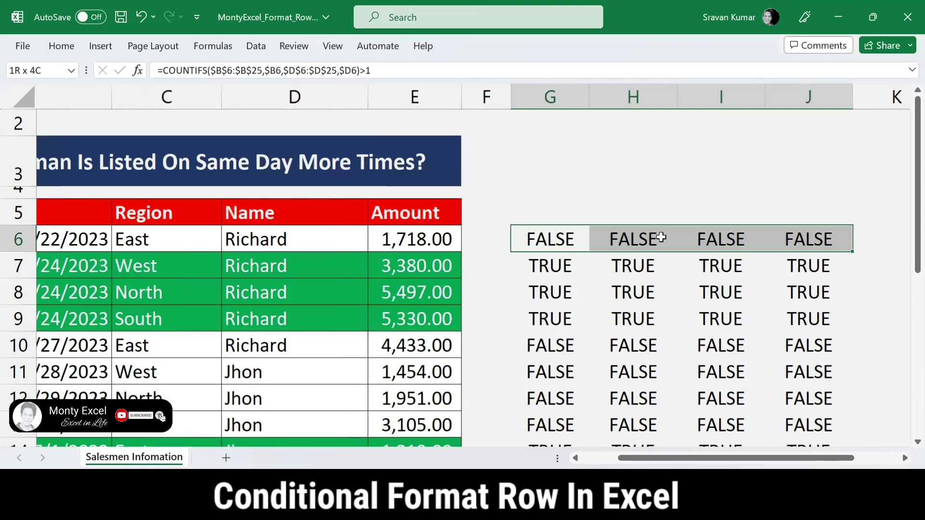
pyautogui.hotkey('ctrl', 'shift', 'Down')
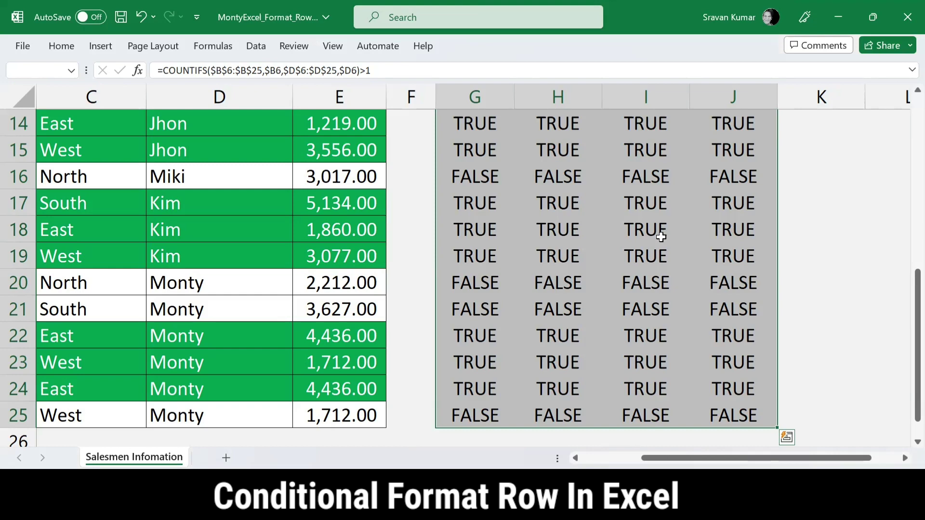
pyautogui.press('Delete')
pyautogui.scroll(4, 661, 237)
pyautogui.hotkey('ctrl', 'Home')
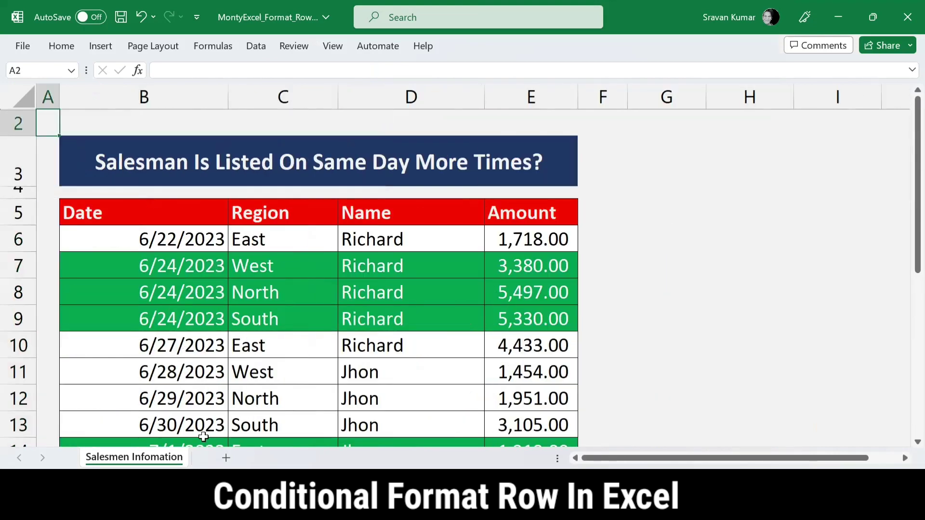